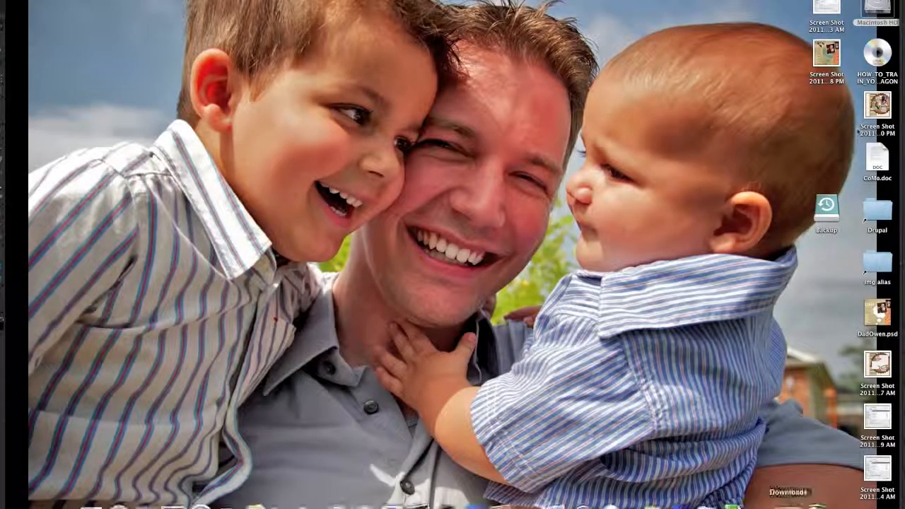
Switch to the Finder window with the Plentiful kit folder and locate its alphabet letter images.
key("ctrl+Up")
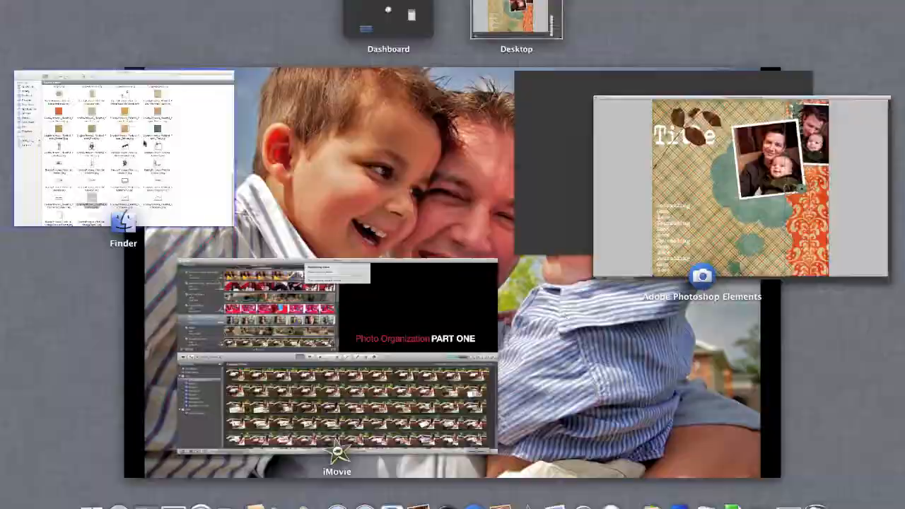
left_click(147, 144)
left_click(530, 207)
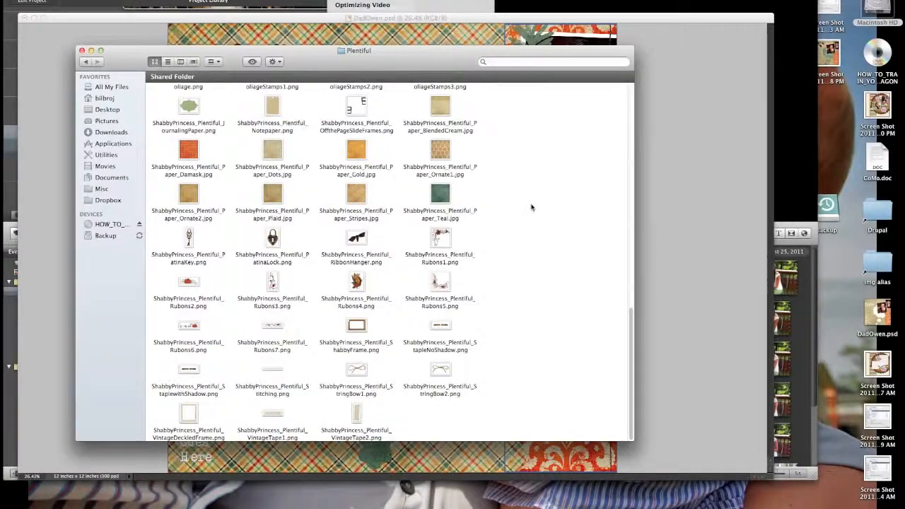
scroll(530, 207, "up", 2)
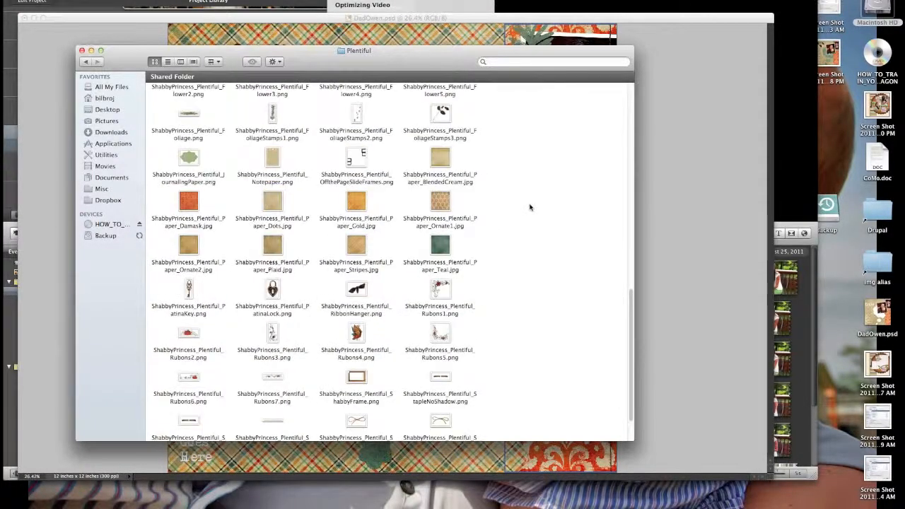
scroll(534, 216, "up", 3)
scroll(534, 224, "up", 8)
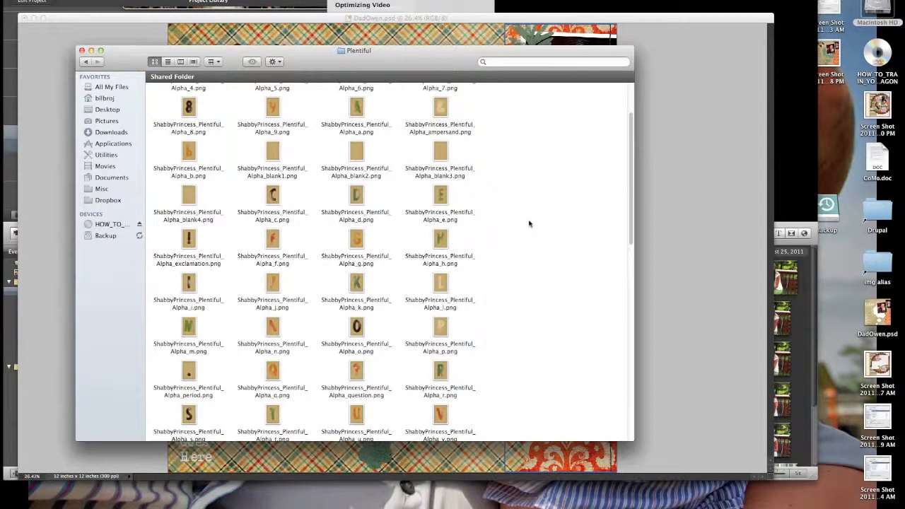
scroll(528, 223, "up", 1)
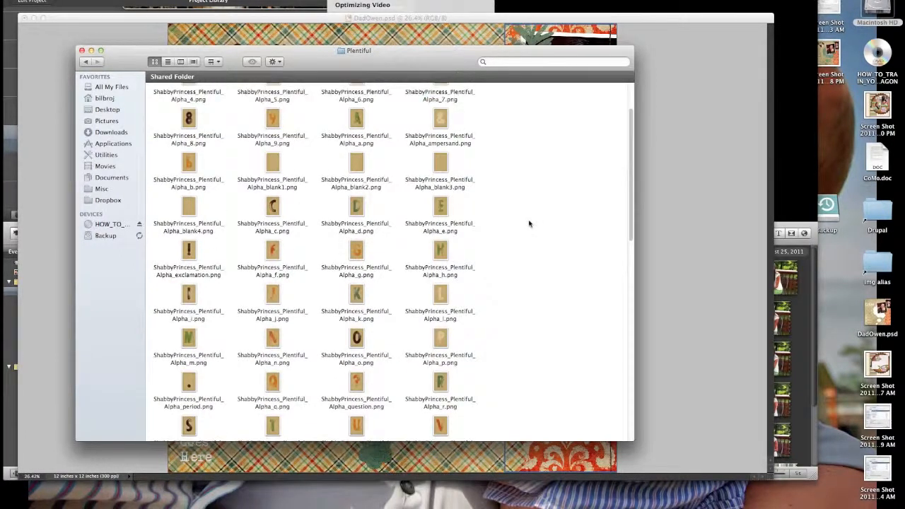
Select the Plentiful Alpha PNG files for L, O, V and E and open them in Adobe Photoshop Elements.
left_click(441, 294)
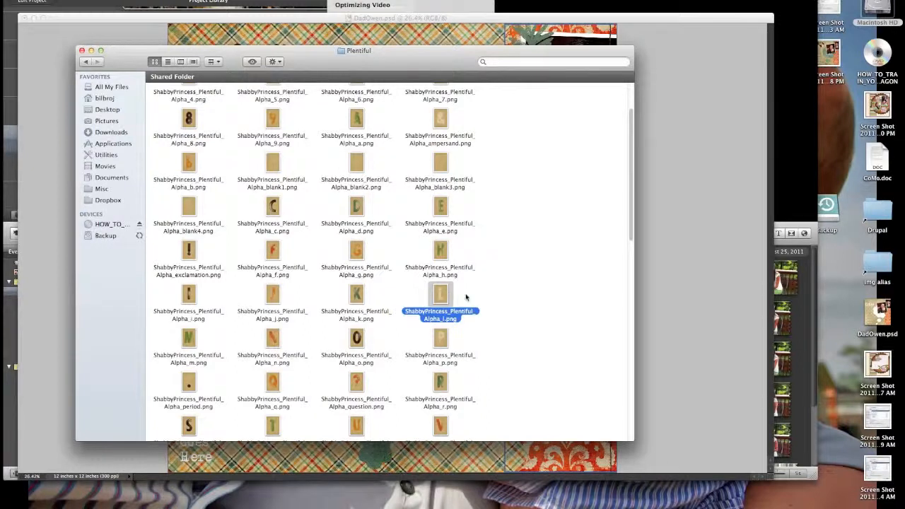
left_click(357, 338, "super")
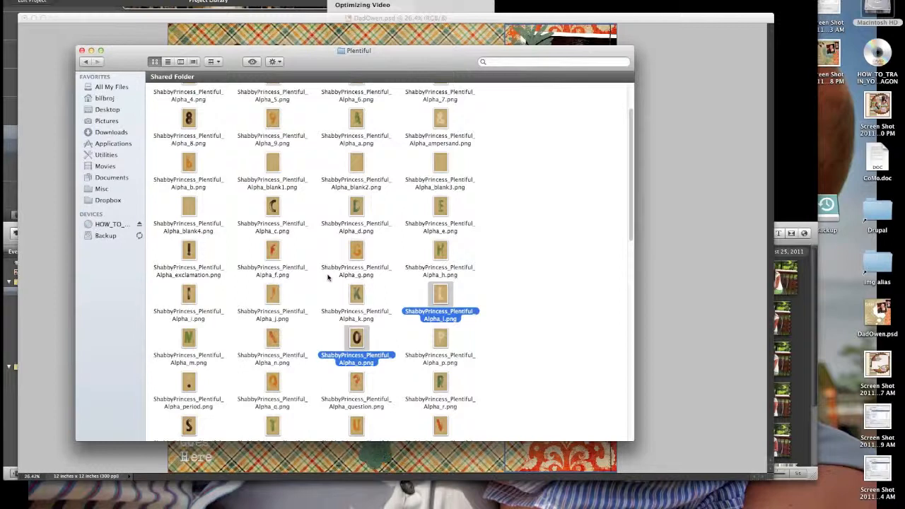
left_click(441, 422, "super")
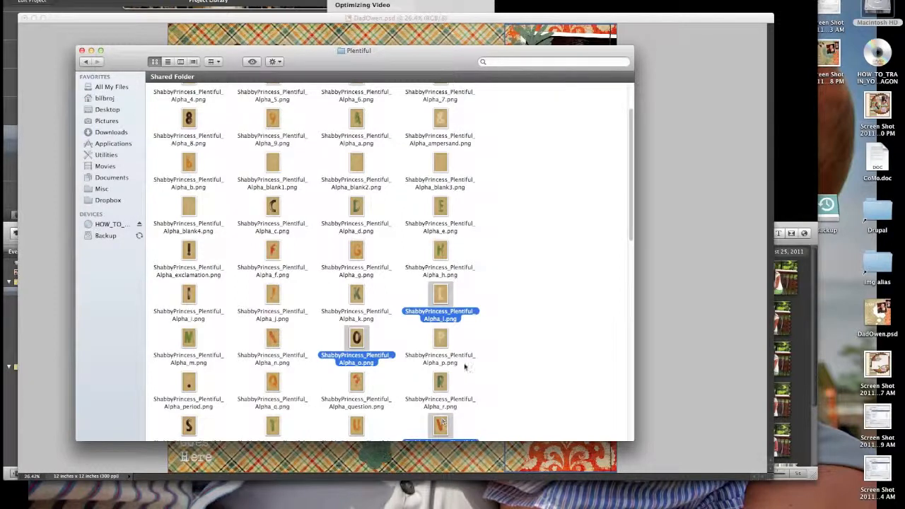
left_click(446, 203, "super")
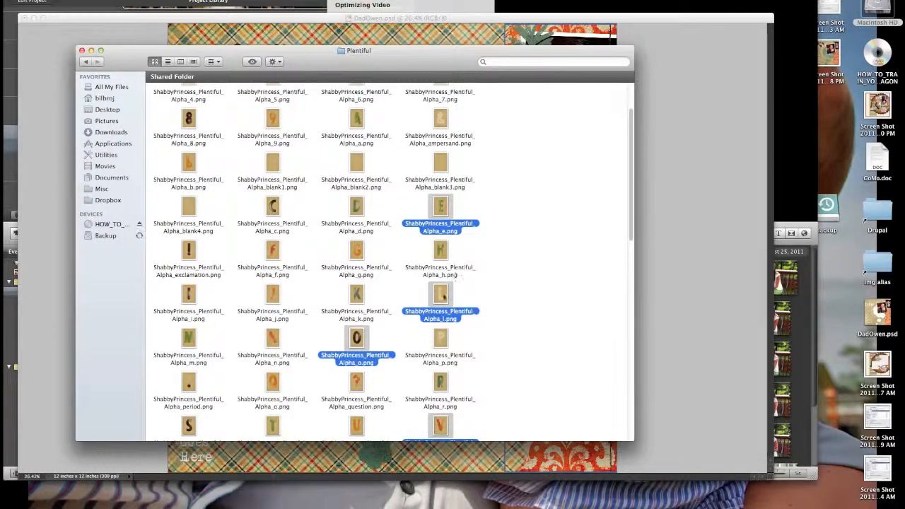
left_click_drag(473, 335, 474, 504)
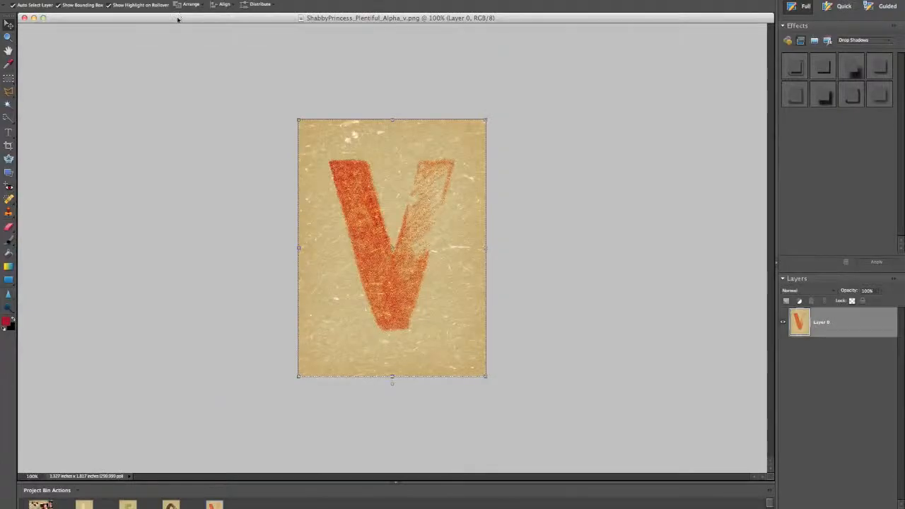
Detach and minimize the V, O, E and L letter image windows to expose the DadOwen.psd layout.
left_click_drag(178, 19, 208, 79)
left_click(73, 81)
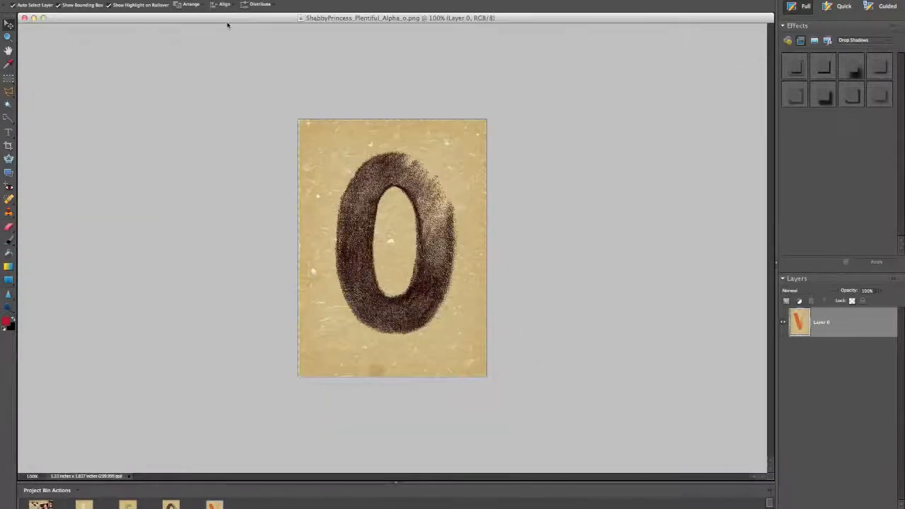
left_click_drag(228, 21, 236, 88)
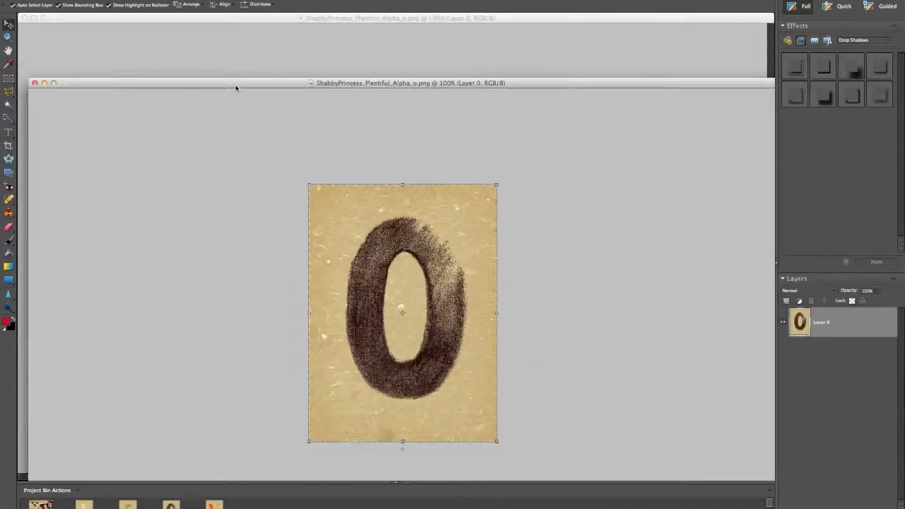
left_click(43, 84)
left_click(218, 24)
left_click_drag(217, 23, 236, 97)
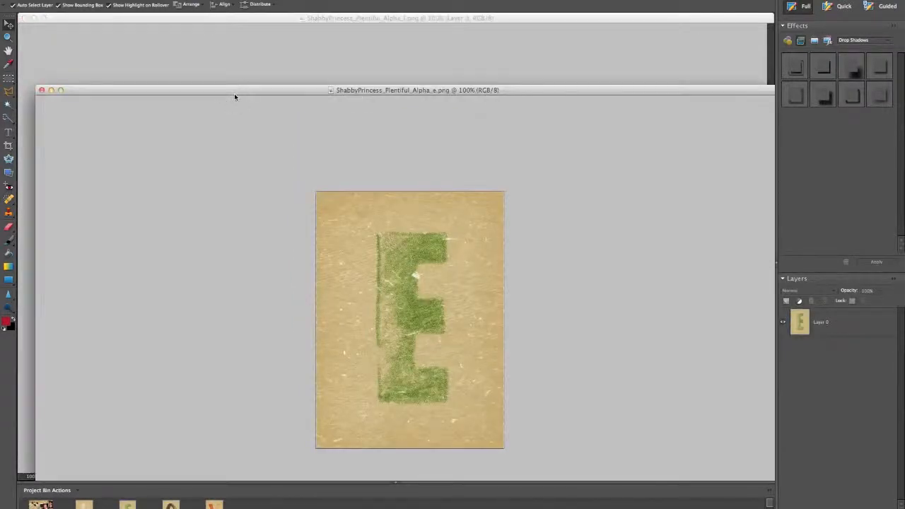
left_click(50, 90)
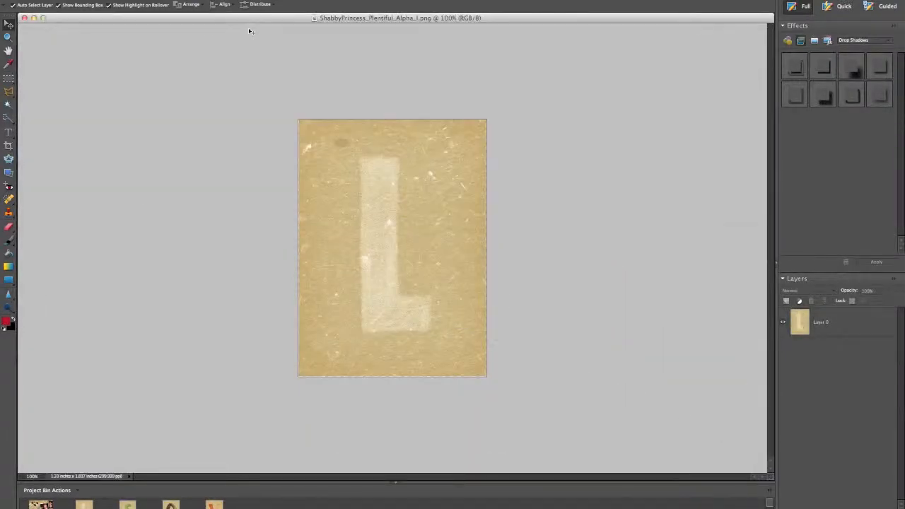
left_click_drag(246, 18, 247, 72)
left_click(40, 71)
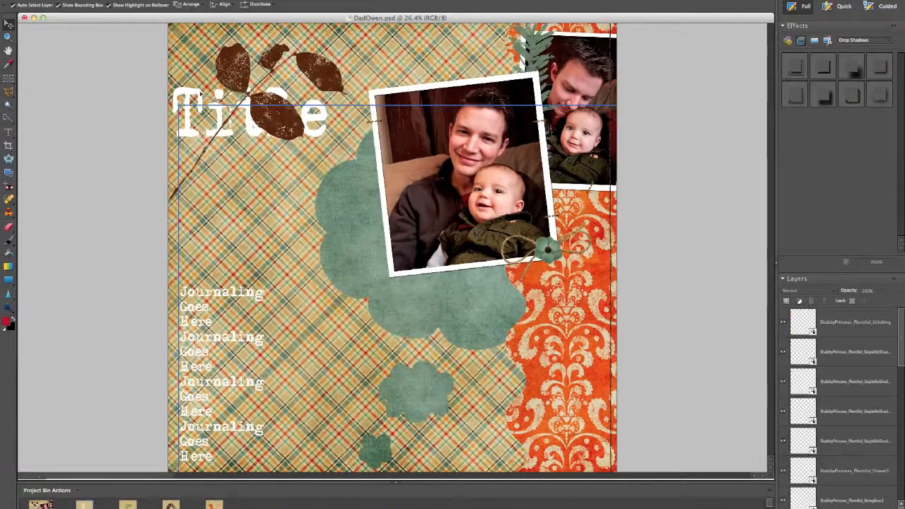
Add the L, O, V and E letter images to the layout above the Title layer, roughly side by side over the title.
left_click(199, 98)
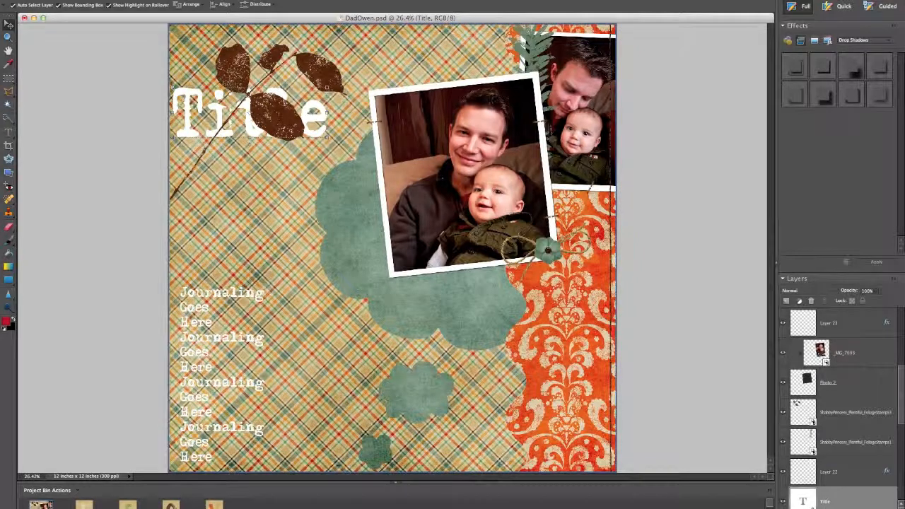
left_click_drag(217, 135, 217, 135)
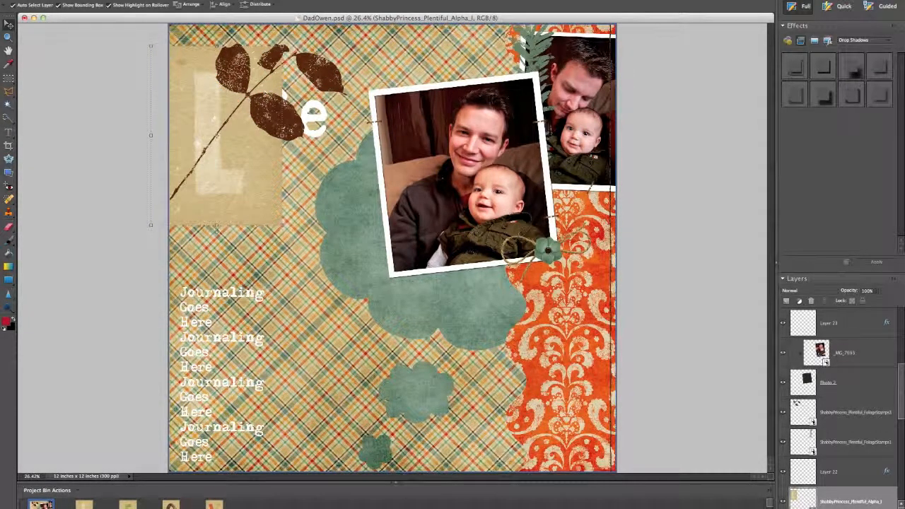
left_click_drag(170, 503, 262, 166)
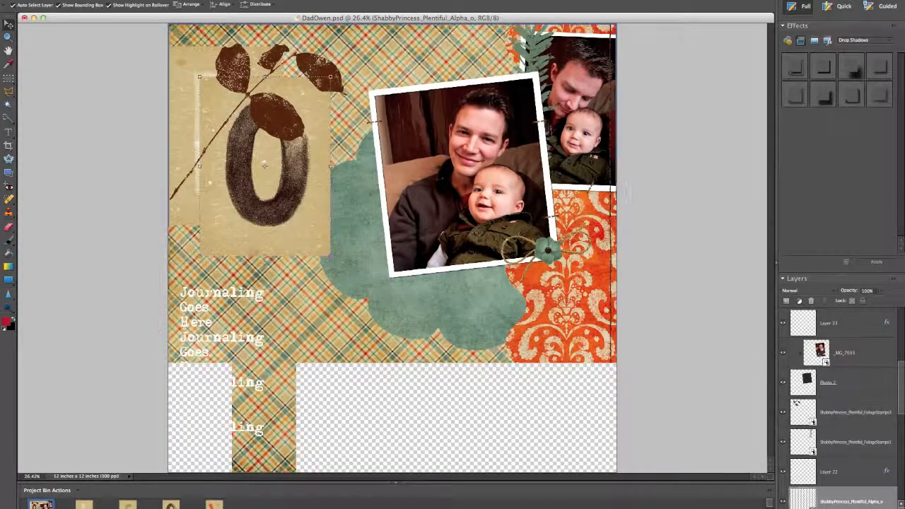
left_click_drag(326, 206, 323, 153)
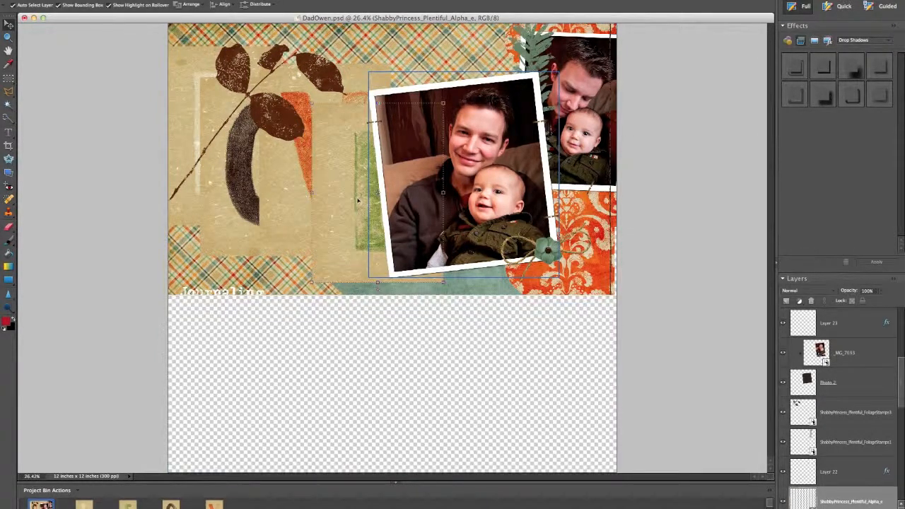
mouse_move(353, 175)
left_mouse_down()
mouse_move(349, 160)
mouse_move(359, 160)
left_mouse_up()
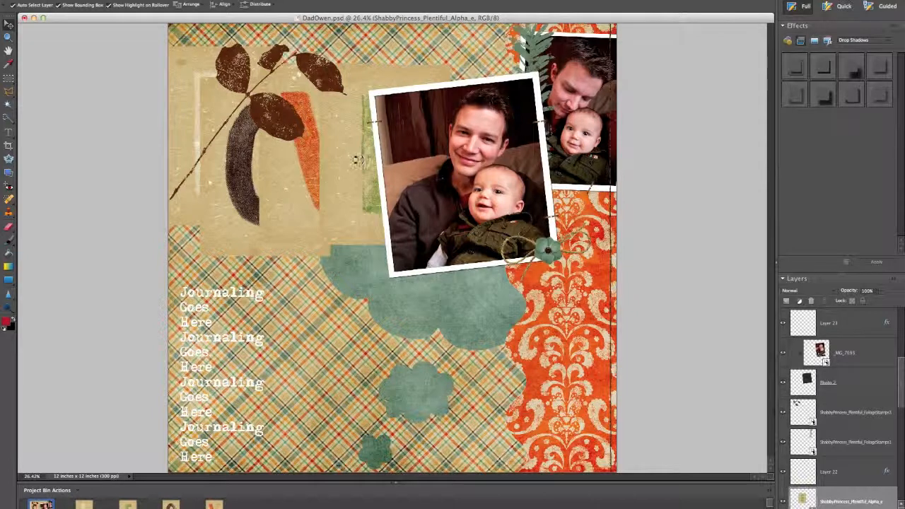
left_click_drag(227, 216, 197, 214)
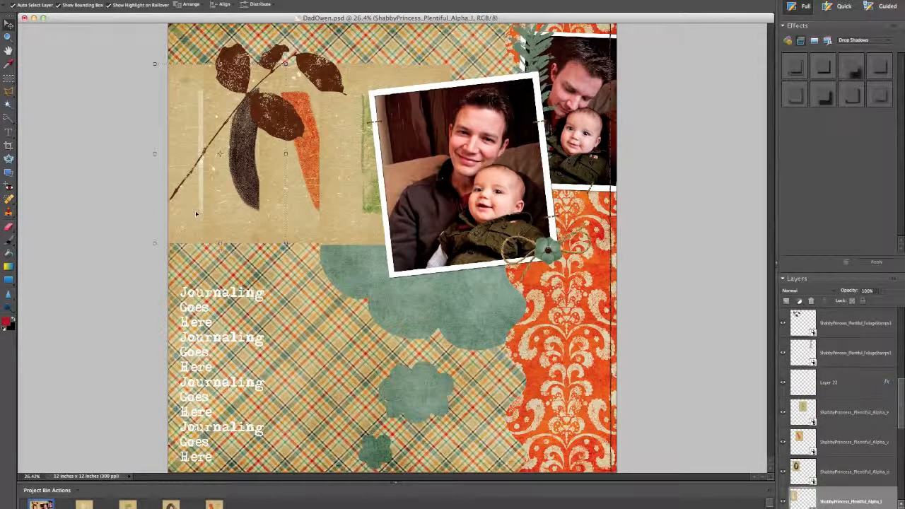
Select all four letter layers together and scale them proportionally to about 30%.
left_click(861, 413)
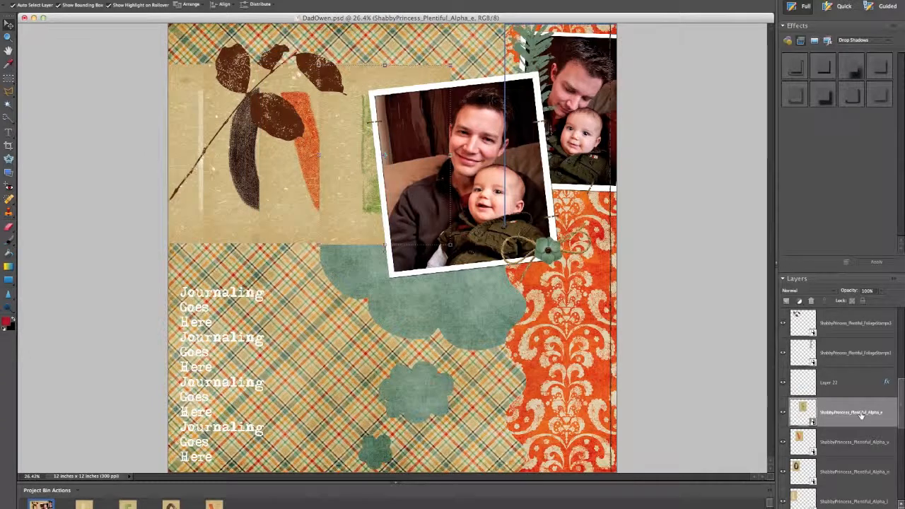
left_click(857, 500, "shift")
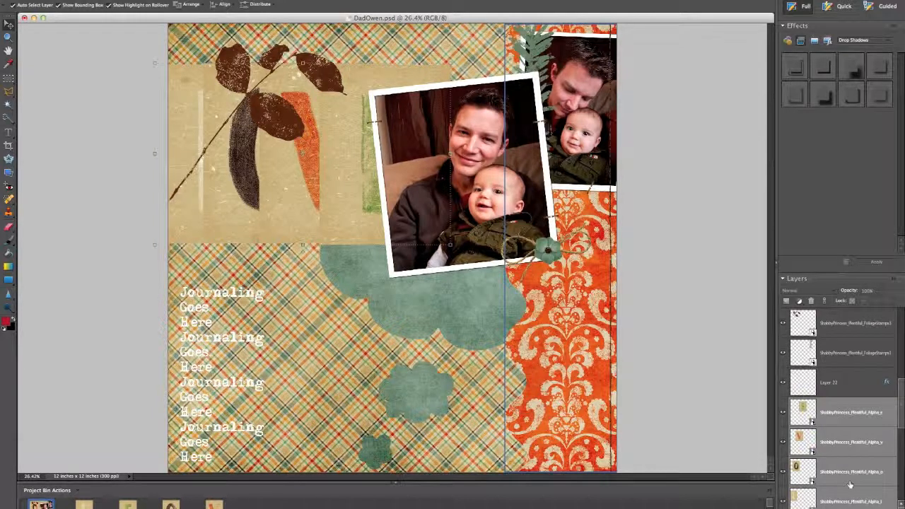
left_click(452, 63)
left_click_drag(452, 63, 247, 197)
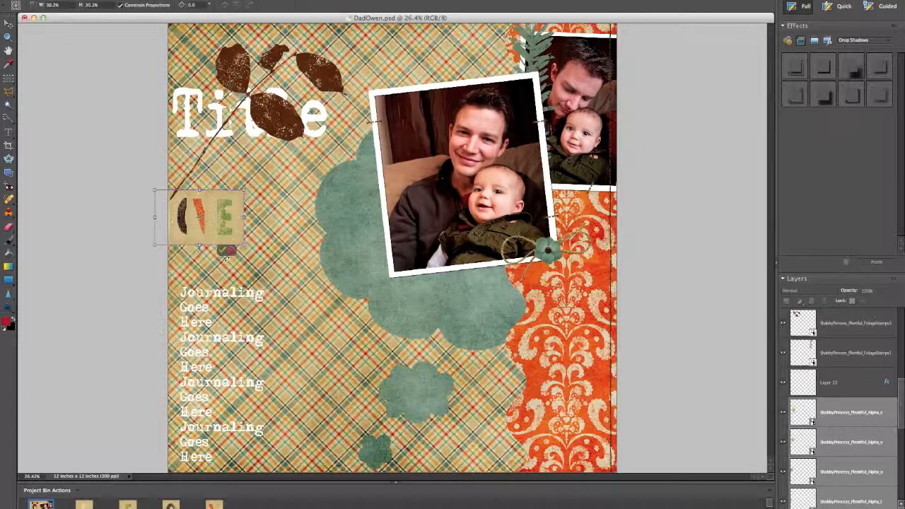
left_click(222, 252)
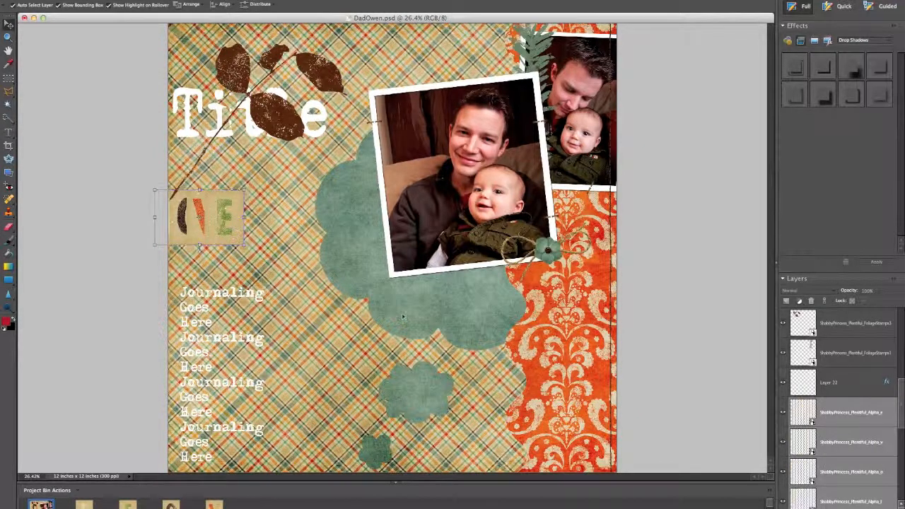
Arrange the E, V, O and L tiles in a row over the Title text to spell LOVE.
left_click(859, 413)
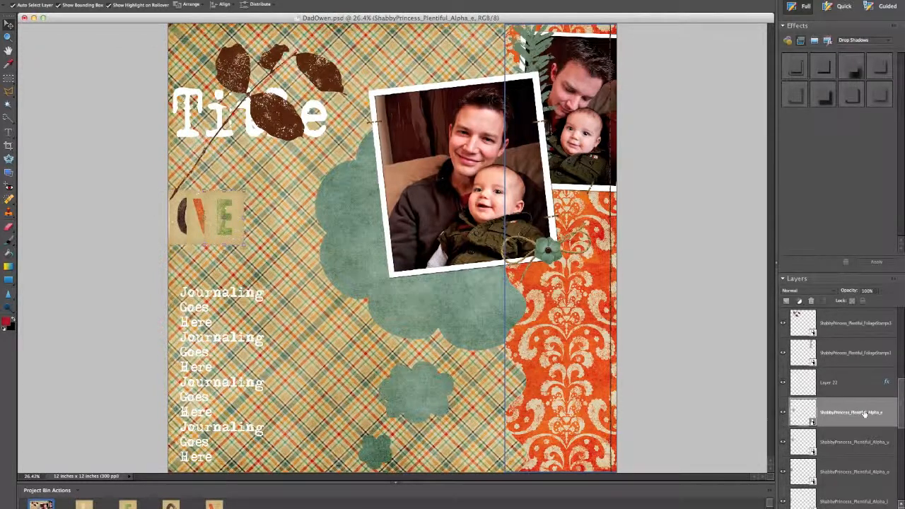
left_click_drag(225, 212, 305, 109)
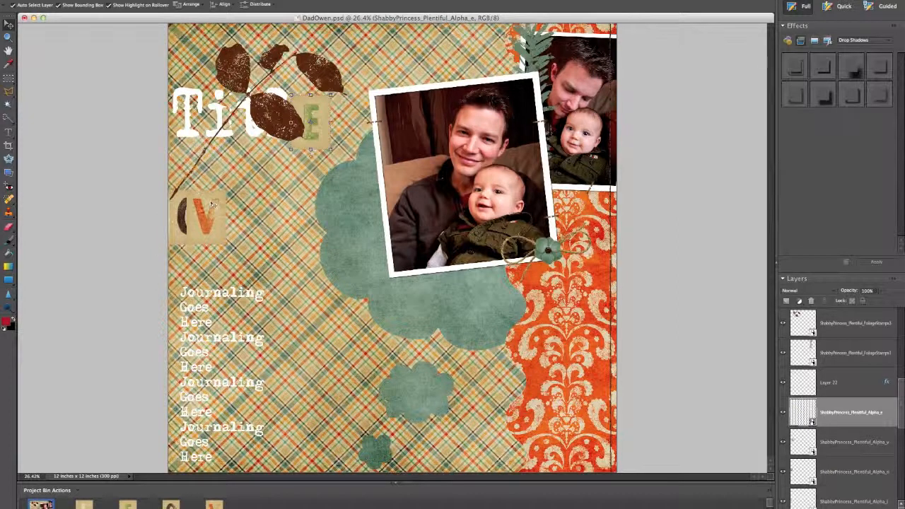
left_click_drag(203, 212, 260, 124)
left_click_drag(185, 212, 226, 122)
left_click_drag(188, 200, 193, 111)
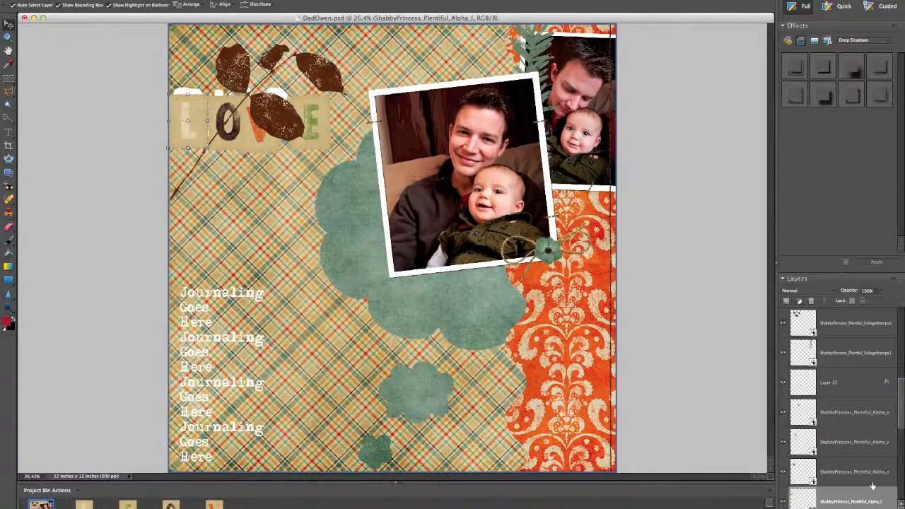
Move the four letter layers above the foliage stamp layers, directly beneath the Photo 2 layer, and check the layer order.
left_click(854, 412)
left_click_drag(854, 412, 838, 395)
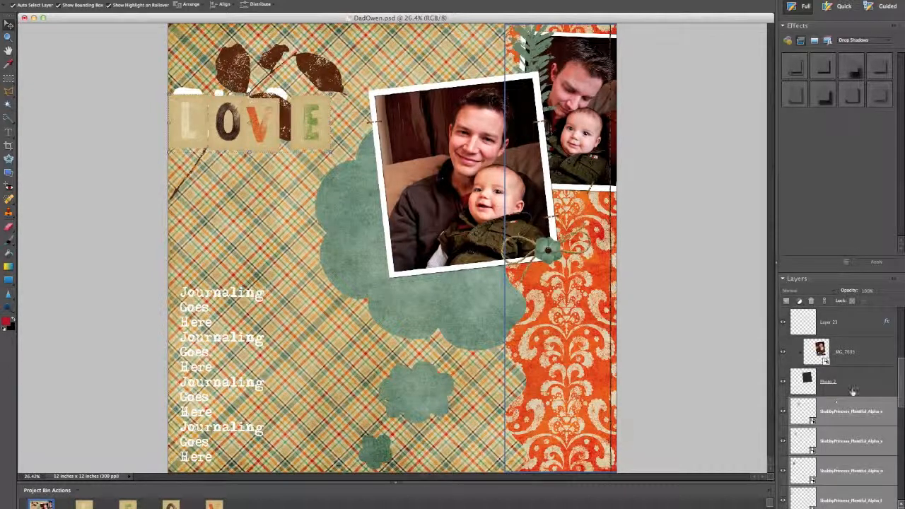
left_click(852, 390)
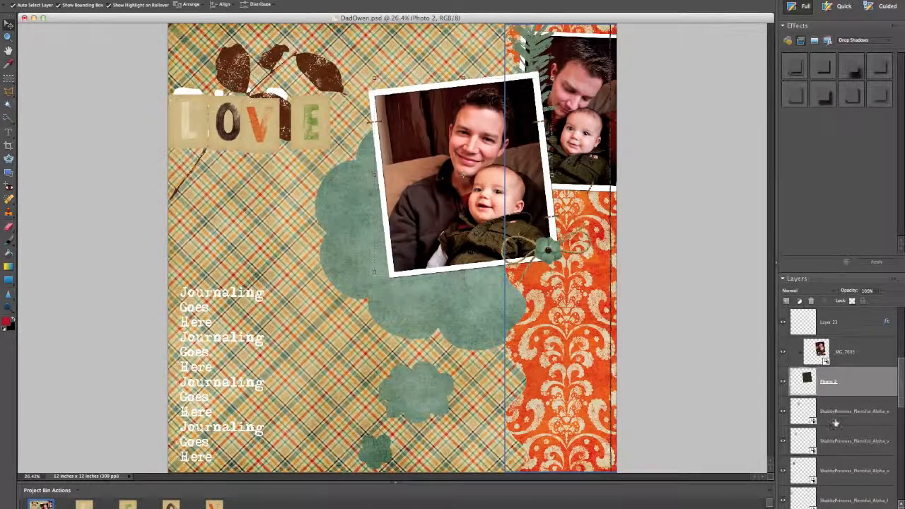
left_click(835, 417)
left_click(839, 442)
left_click(850, 472)
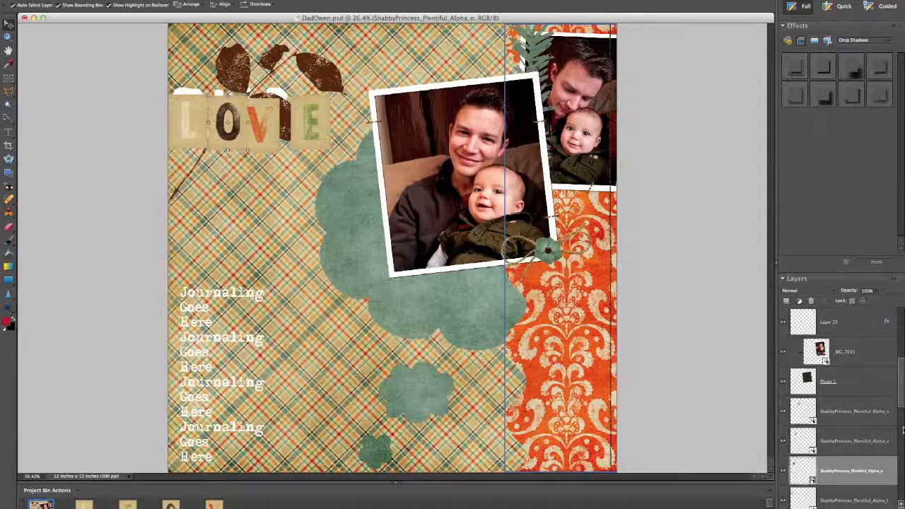
left_click_drag(899, 400, 898, 415)
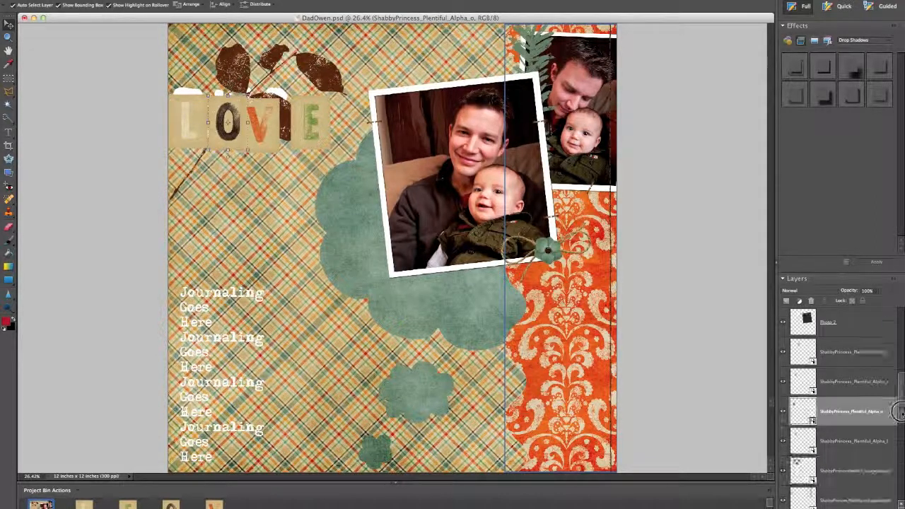
left_click(857, 473)
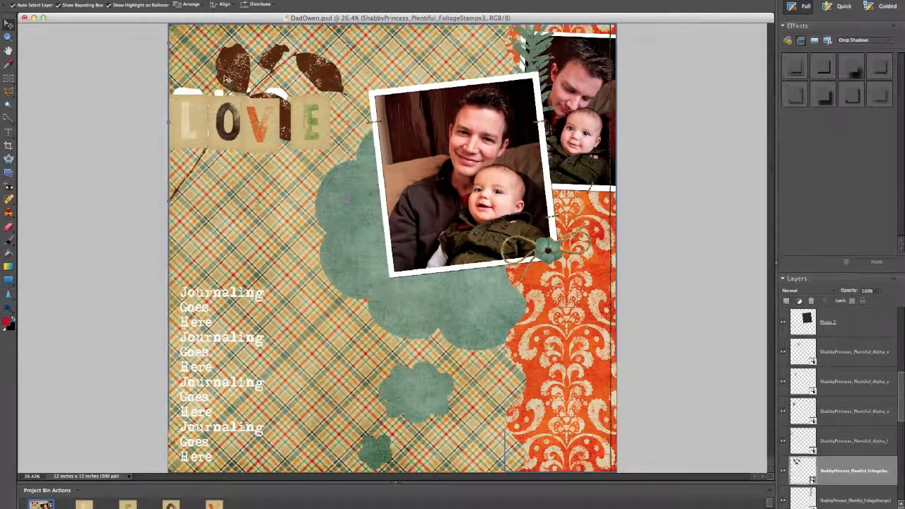
Rotate the L letter tile slightly clockwise.
left_click(192, 120)
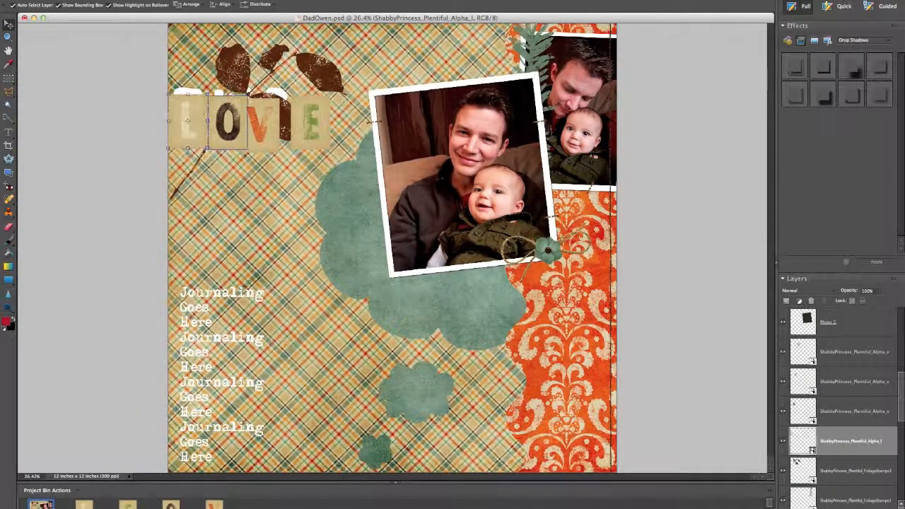
left_click_drag(207, 90, 216, 90)
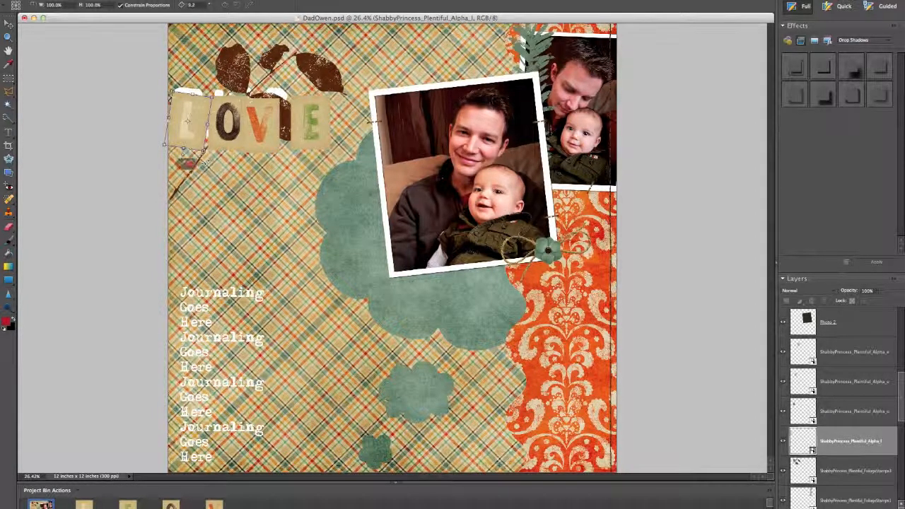
key("Return")
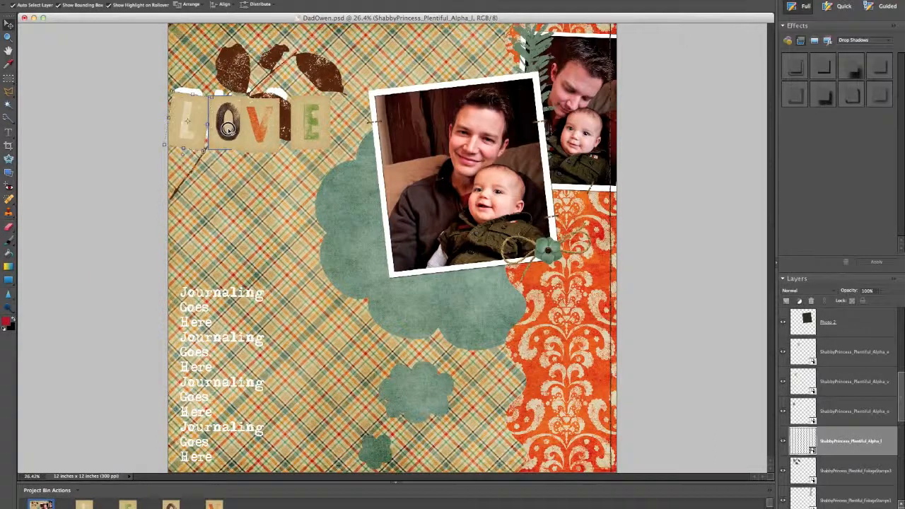
Stagger the title by nudging the O tile slightly up and the V tile slightly down.
left_click(224, 124)
left_click_drag(225, 125, 227, 124)
left_click(262, 127)
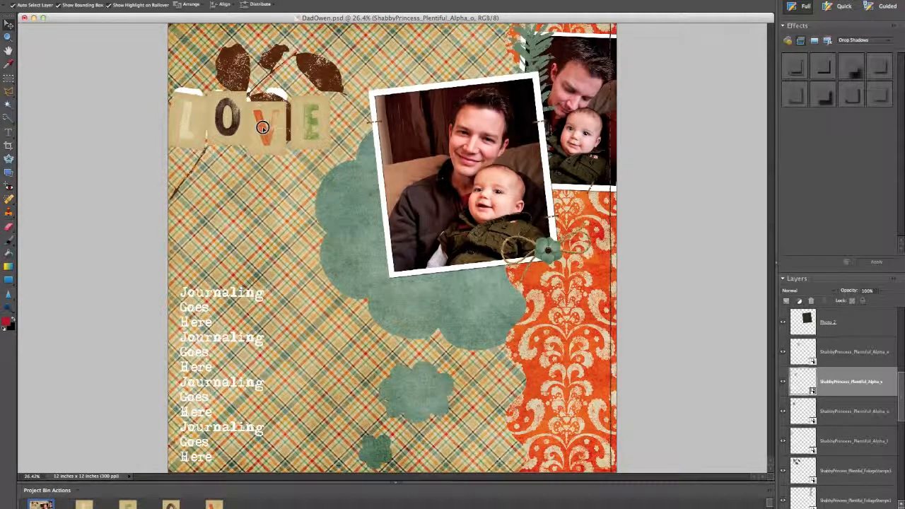
Rotate the V letter tile slightly counterclockwise.
left_click(286, 98)
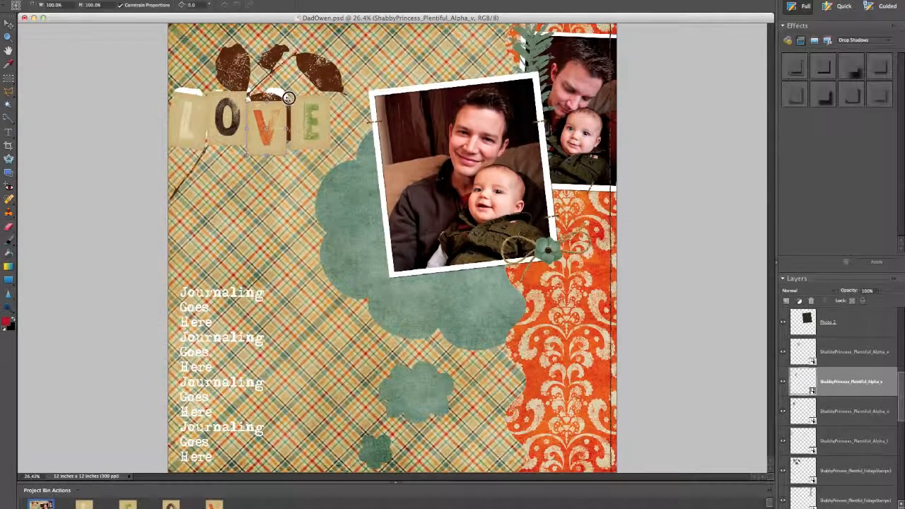
mouse_move(288, 96)
left_mouse_down()
mouse_move(282, 92)
mouse_move(291, 98)
left_mouse_up()
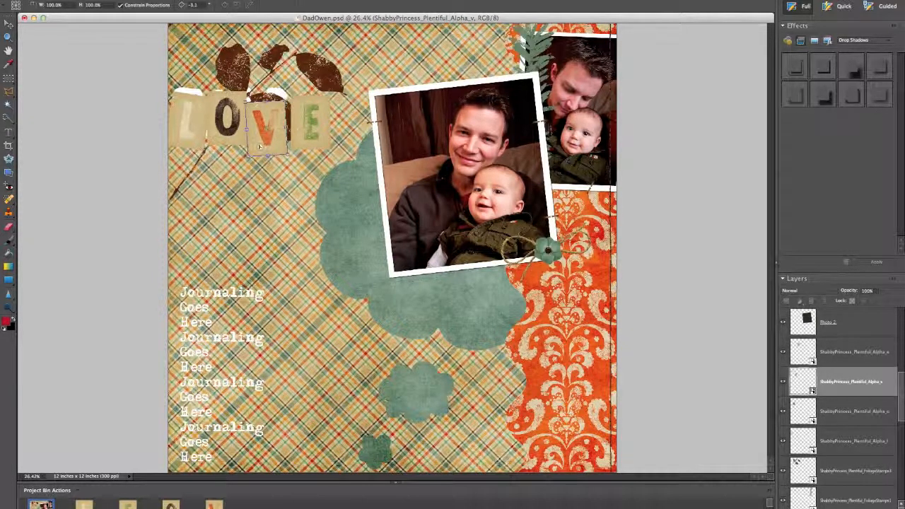
left_click(257, 172)
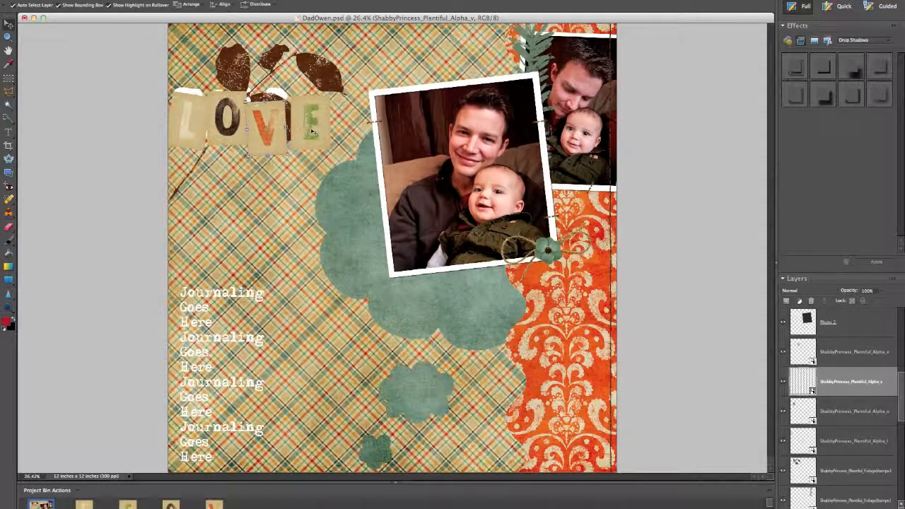
Raise the E tile slightly, tilt it a little clockwise and shift it away from the V tile.
left_click(307, 128)
left_click_drag(307, 128, 308, 125)
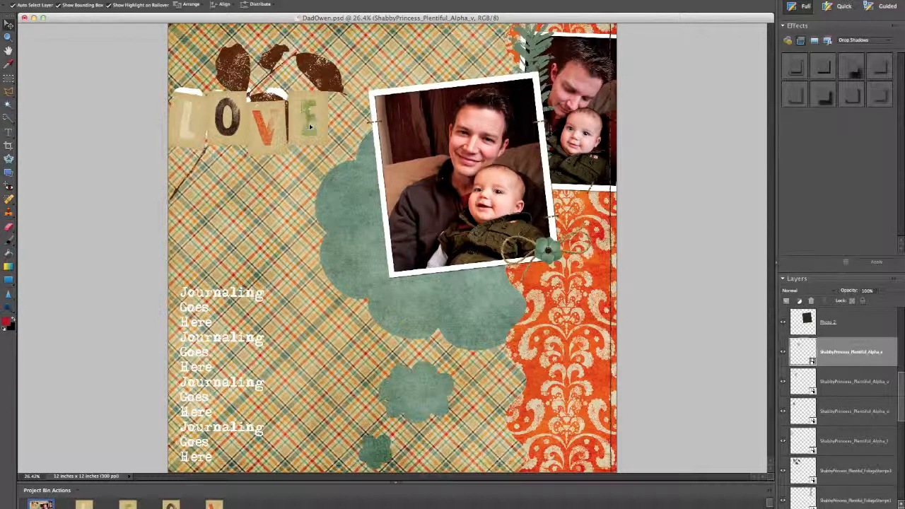
left_click_drag(331, 90, 331, 89)
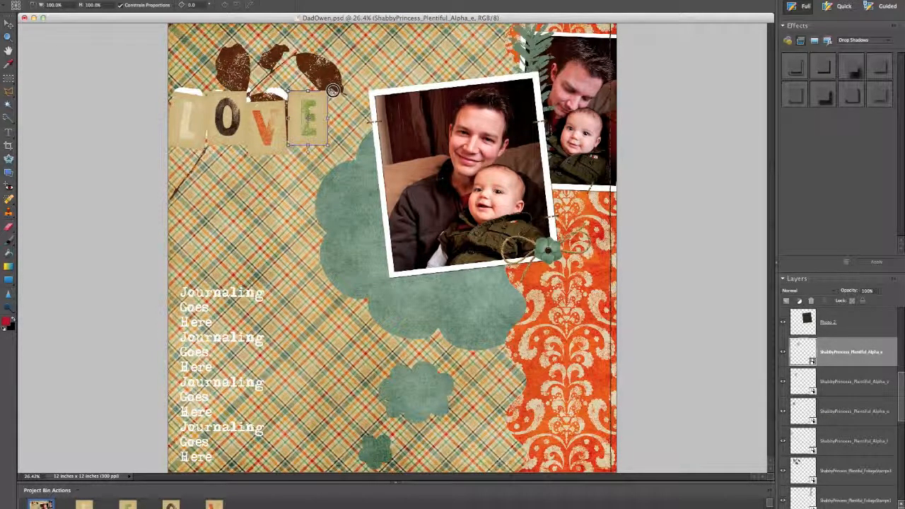
left_click_drag(332, 91, 334, 93)
left_click_drag(308, 148, 309, 149)
key("Return")
left_click_drag(304, 123, 311, 123)
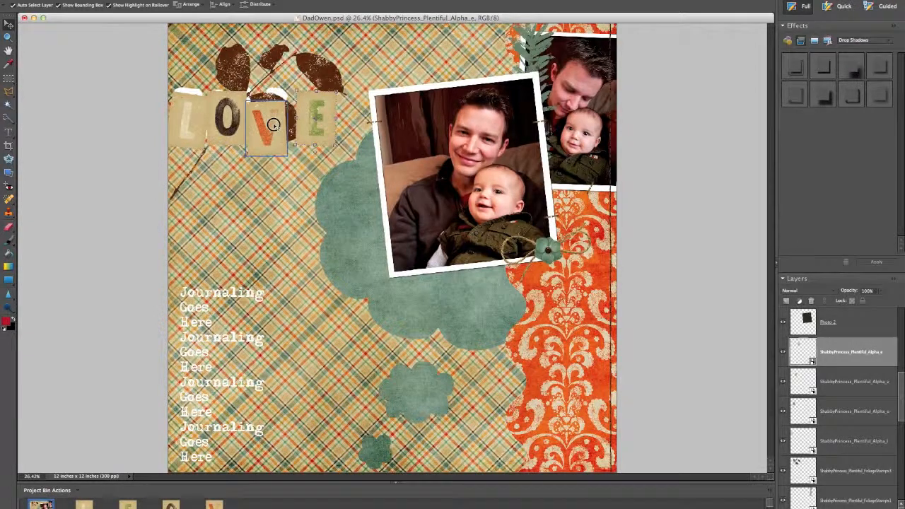
Fine-tune the horizontal spacing between the V, O and E tiles so the word LOVE is evenly spread.
left_click(280, 124)
left_click(237, 115)
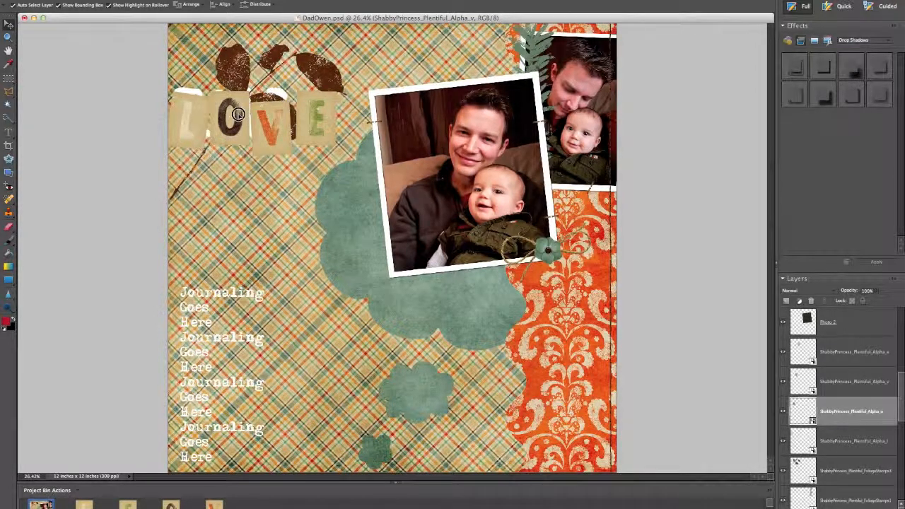
left_click(277, 130)
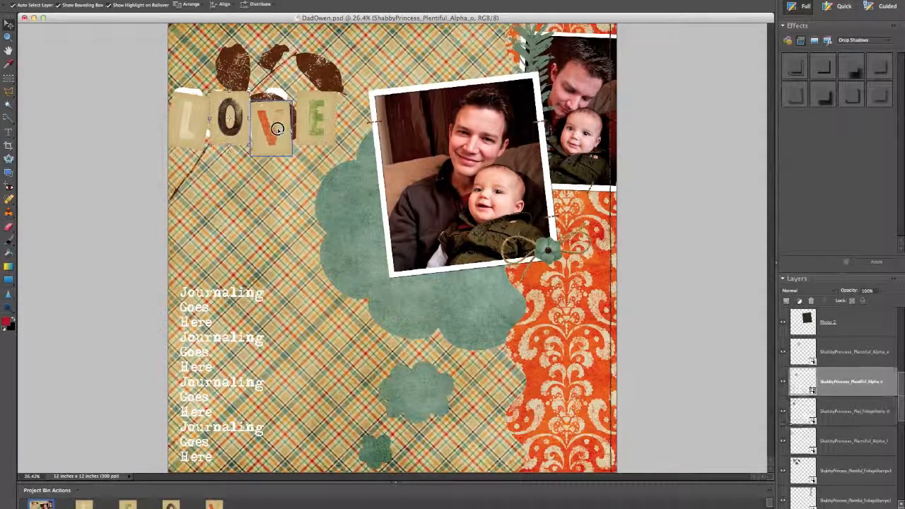
left_click(315, 125)
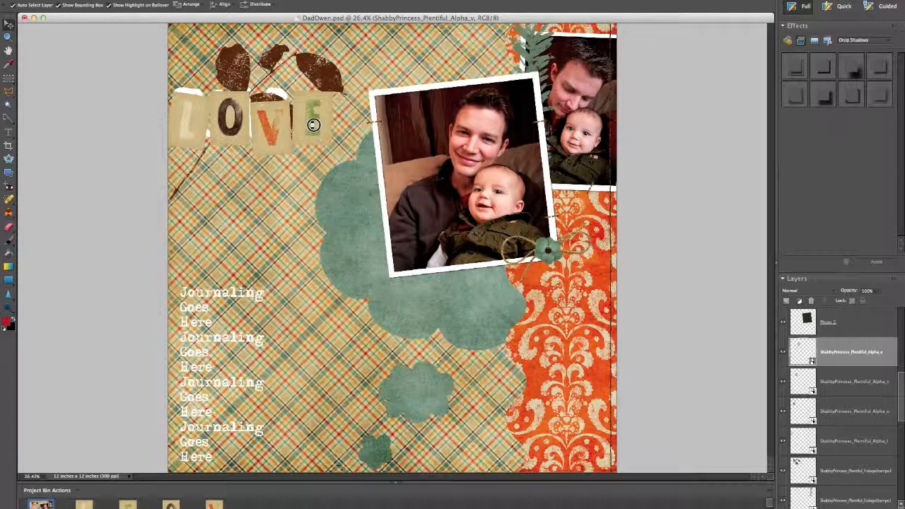
Delete the Title placeholder text layer behind the LOVE tiles and deselect all layers.
left_click(259, 206)
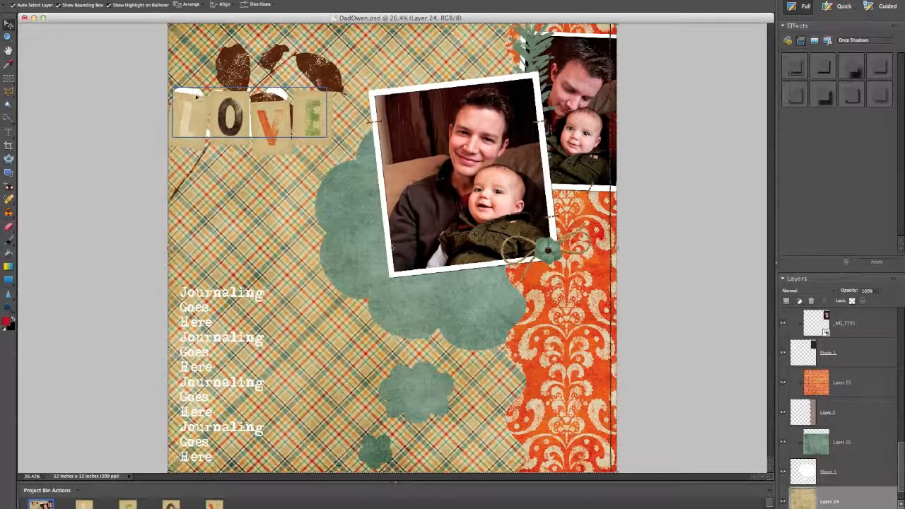
left_click(197, 96)
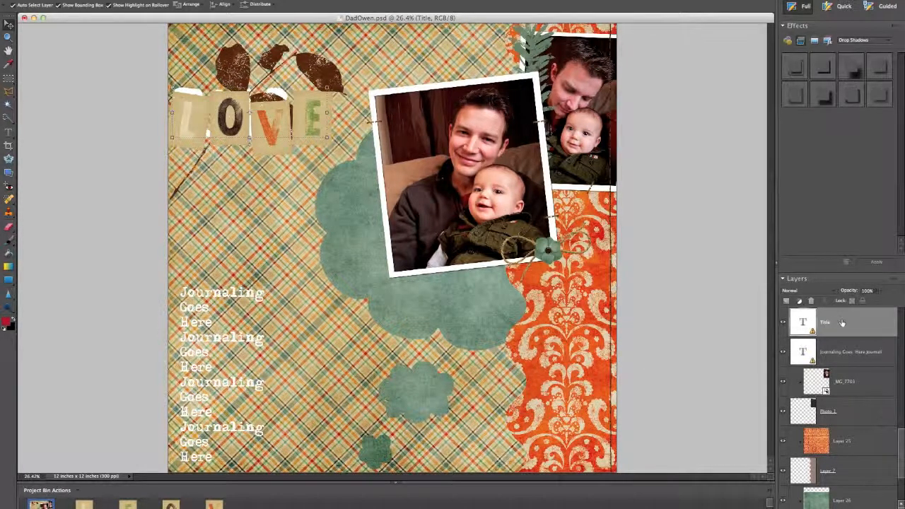
left_click(812, 302)
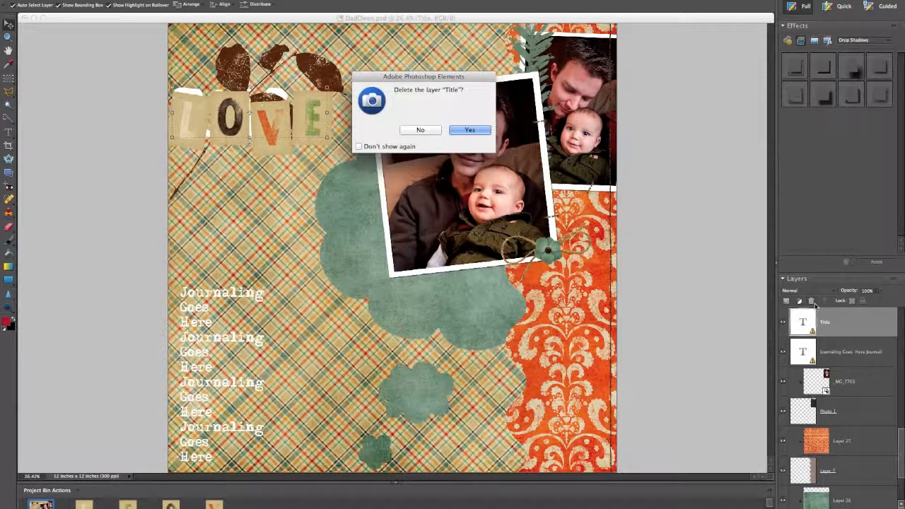
key("Return")
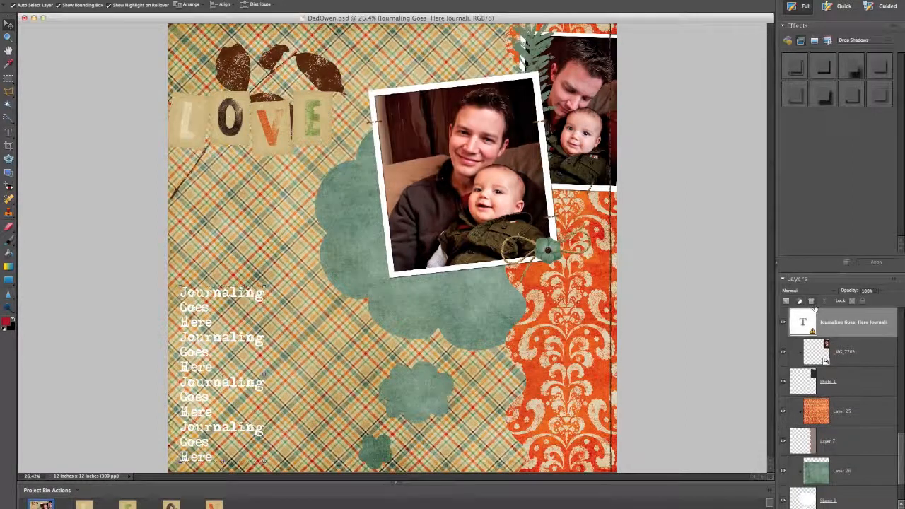
left_click(133, 147)
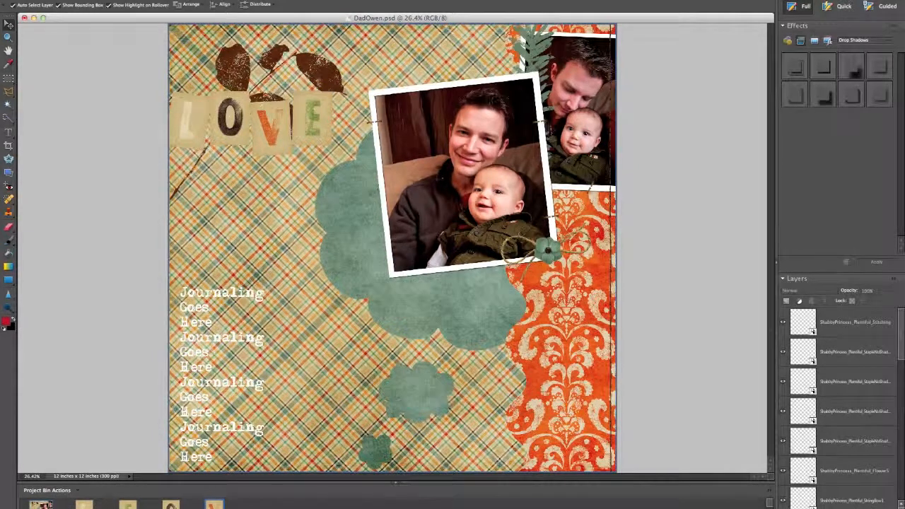
Switch to the Plentiful folder in Finder and open the Button1, Button2 and Button3 images in Photoshop Elements.
key("super+Tab")
scroll(491, 254, "up", 3)
scroll(491, 254, "down", 8)
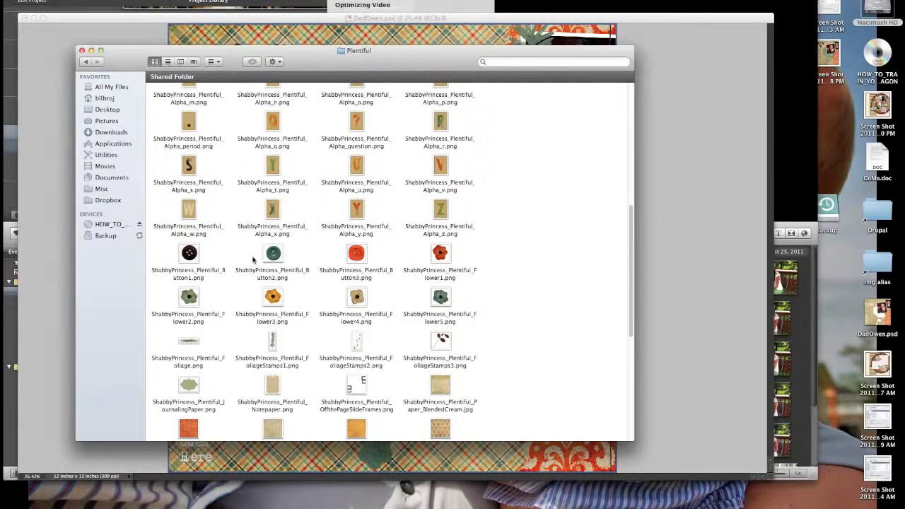
left_click(356, 254)
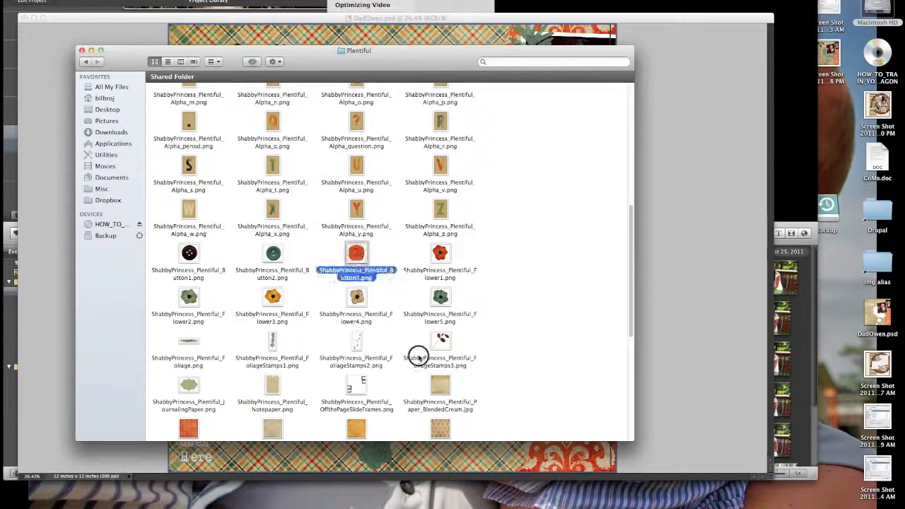
left_click_drag(356, 255, 417, 506)
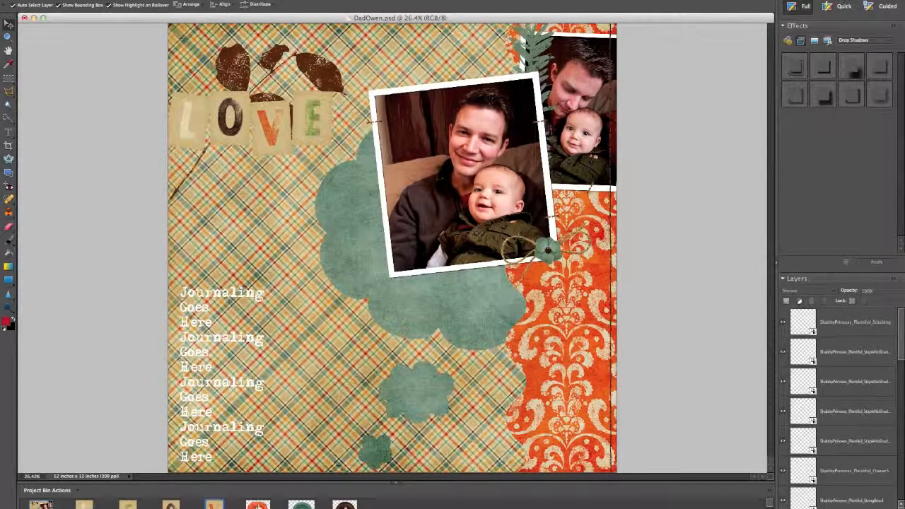
Add the orange Button3 image directly above the L layer, scaled to about 6.1% and placed at the L tile's upper edge.
left_click(202, 115)
left_click_drag(268, 310, 272, 199)
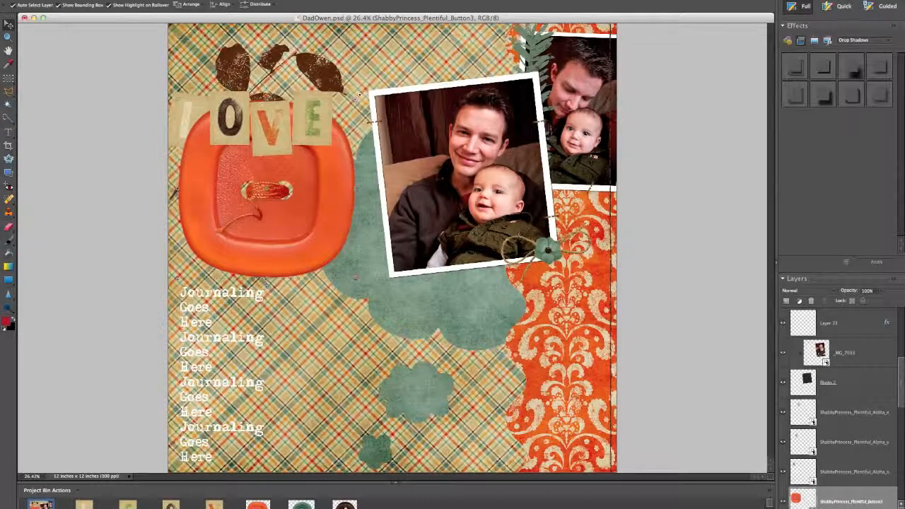
left_click_drag(356, 97, 183, 94)
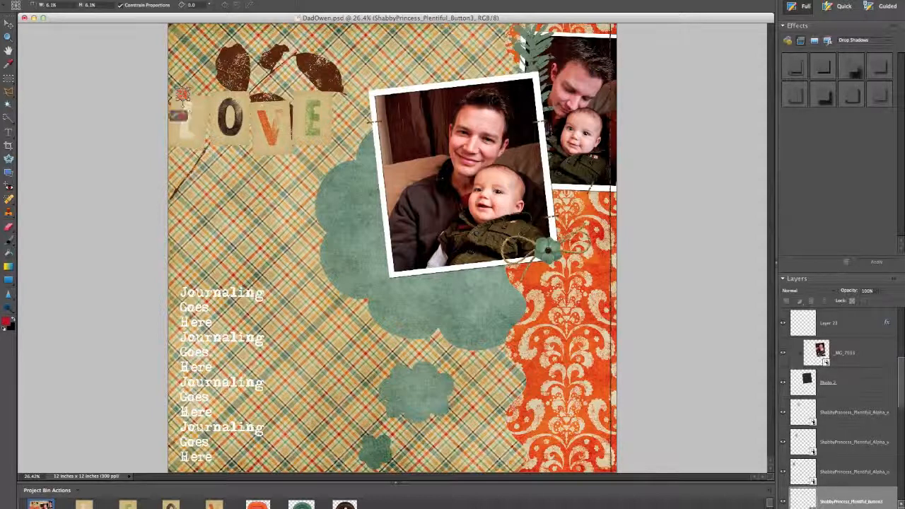
left_click(174, 116)
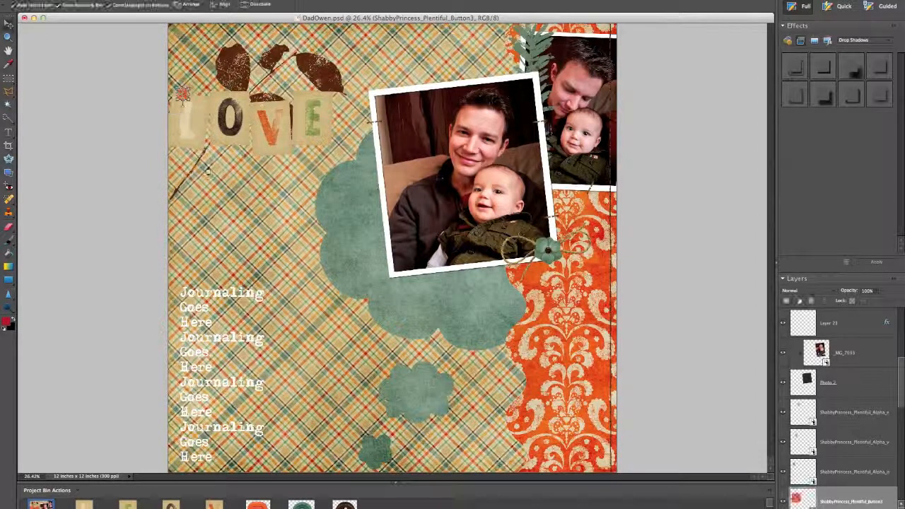
left_click(261, 236)
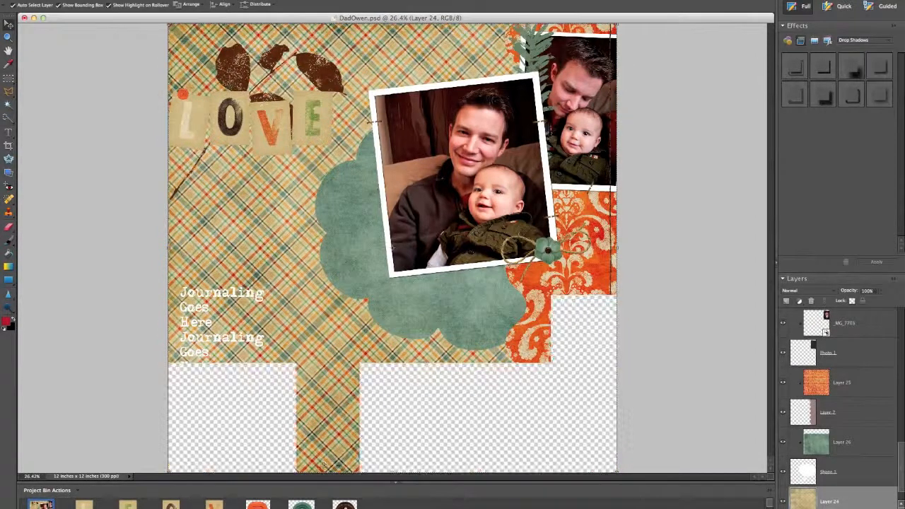
Add the teal Button2 image at about 6.4% scale on the O tile's lower edge, with its layer at the top of the stack.
left_click_drag(301, 504, 315, 234)
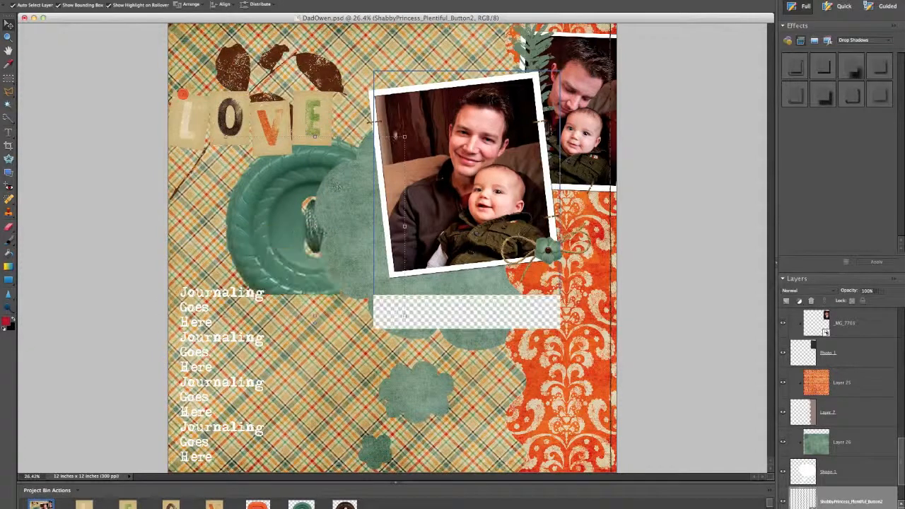
left_click_drag(261, 244, 230, 308)
left_click_drag(234, 143, 232, 159)
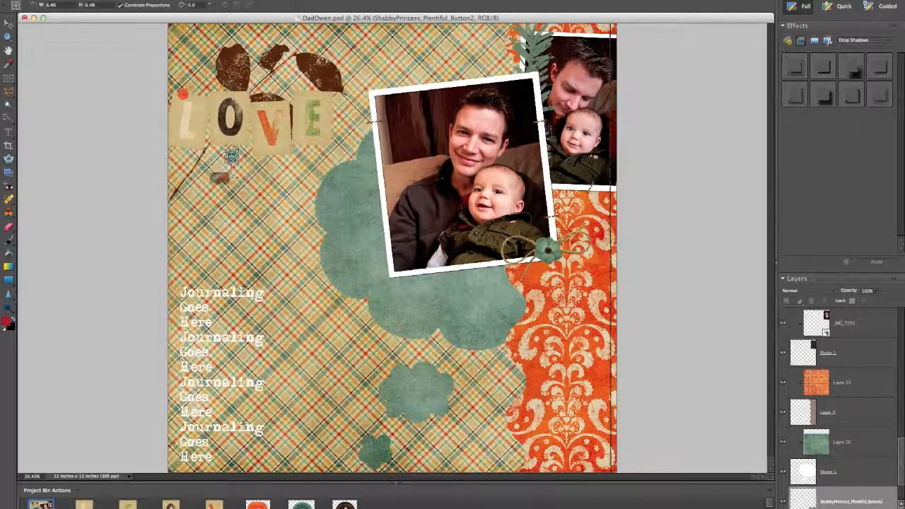
left_click(221, 178)
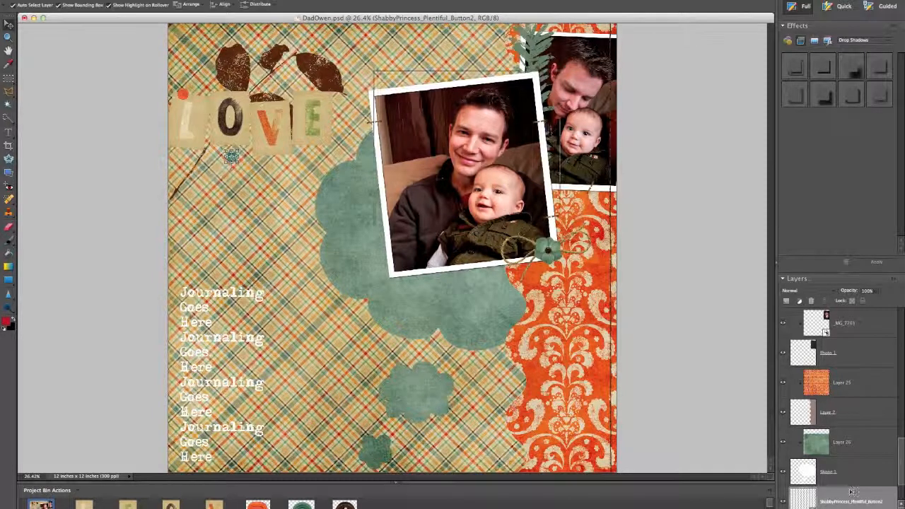
left_click_drag(852, 496, 854, 321)
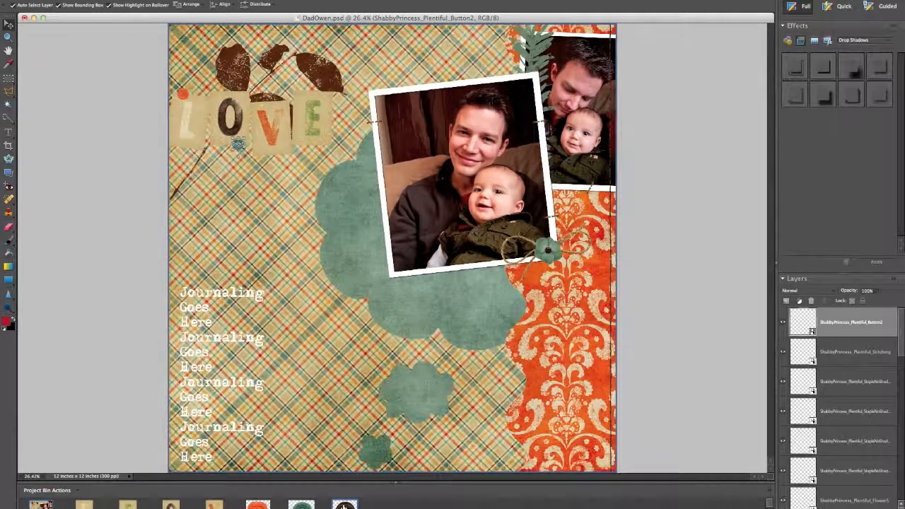
Add the dark brown Button1 image, scaled to about 5% and placed on the right edge of the V tile.
left_click_drag(345, 503, 297, 169)
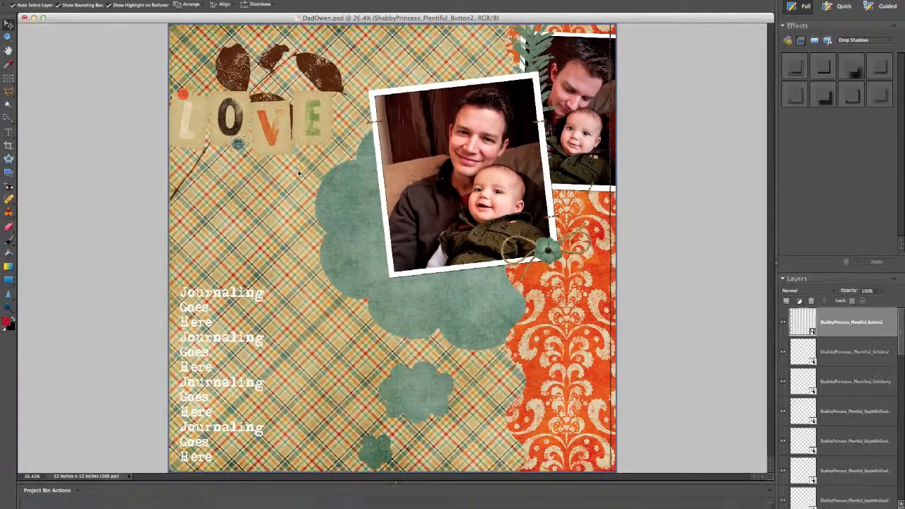
left_click_drag(389, 76, 342, 127)
left_click_drag(228, 232, 290, 125)
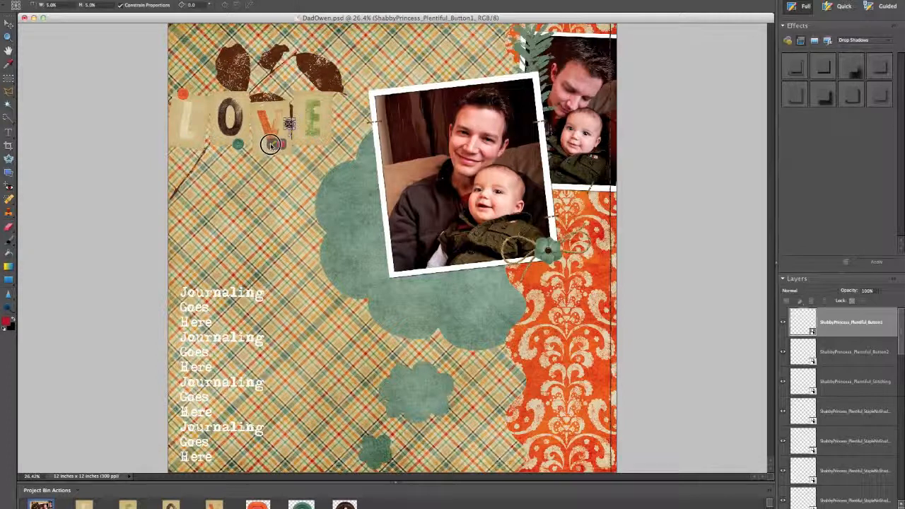
key("Return")
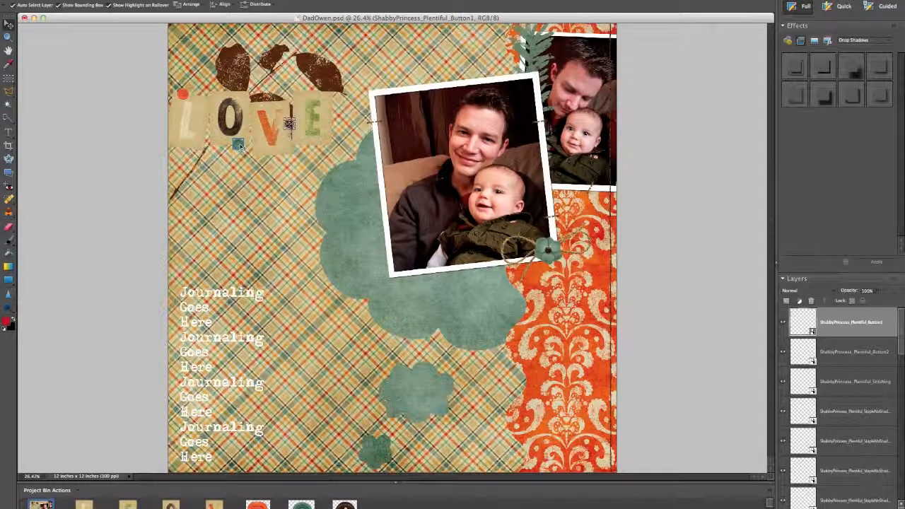
Duplicate the teal button and place the copy on the upper-right corner of the E tile.
left_click(239, 145)
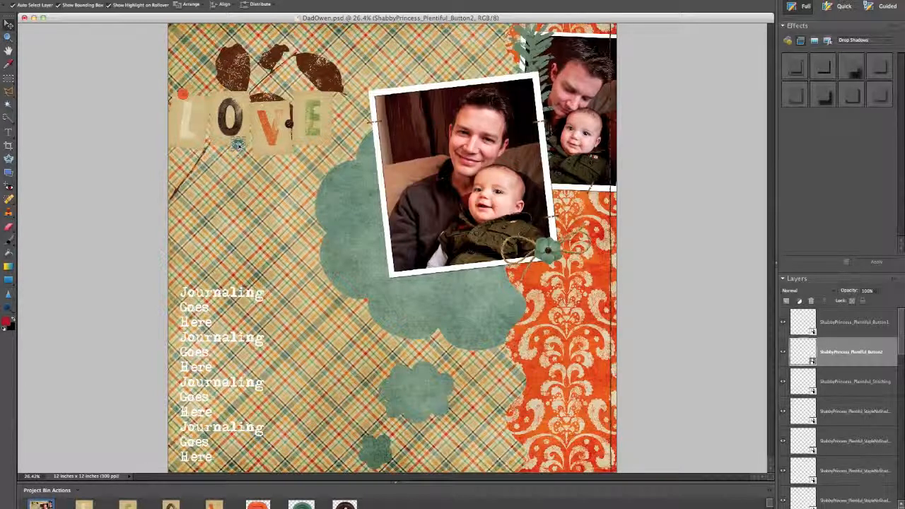
left_click_drag(239, 145, 323, 93)
key("ctrl+j")
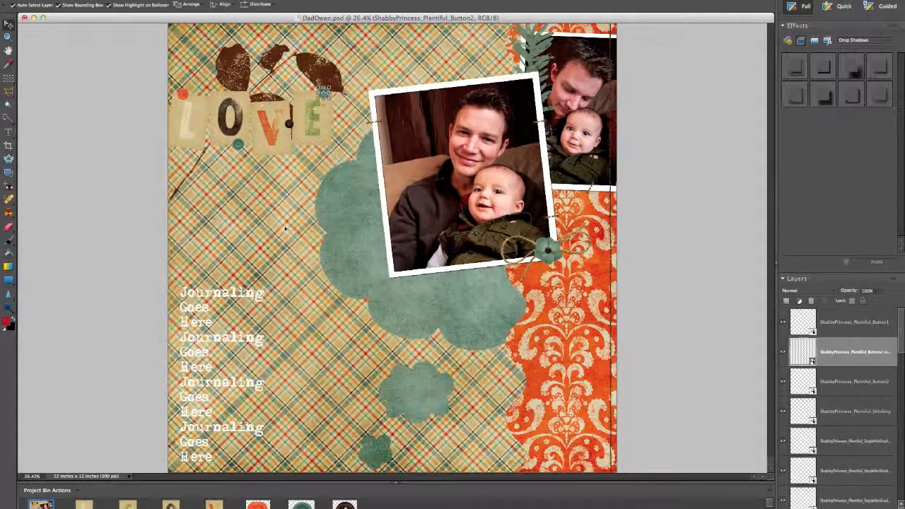
left_click(276, 210)
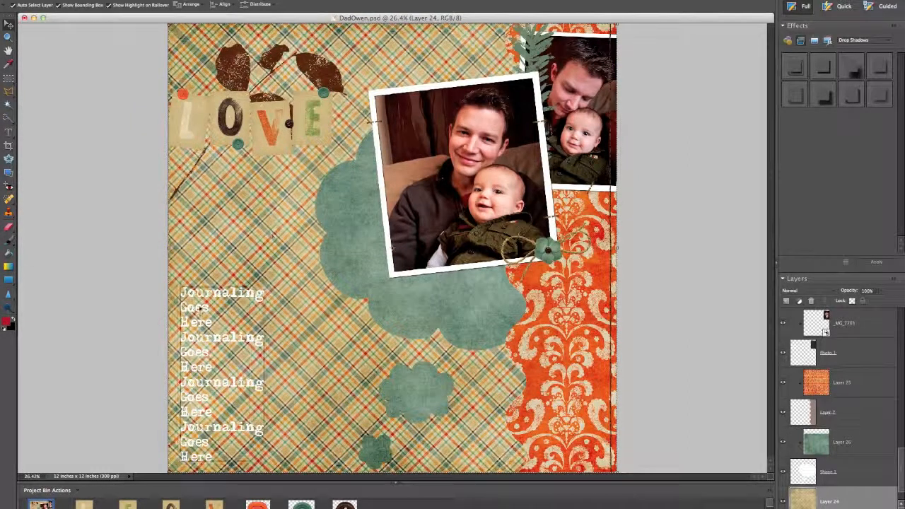
Hide the placeholder "Journaling Goes Here" text layer on the plaid paper.
left_click(202, 303)
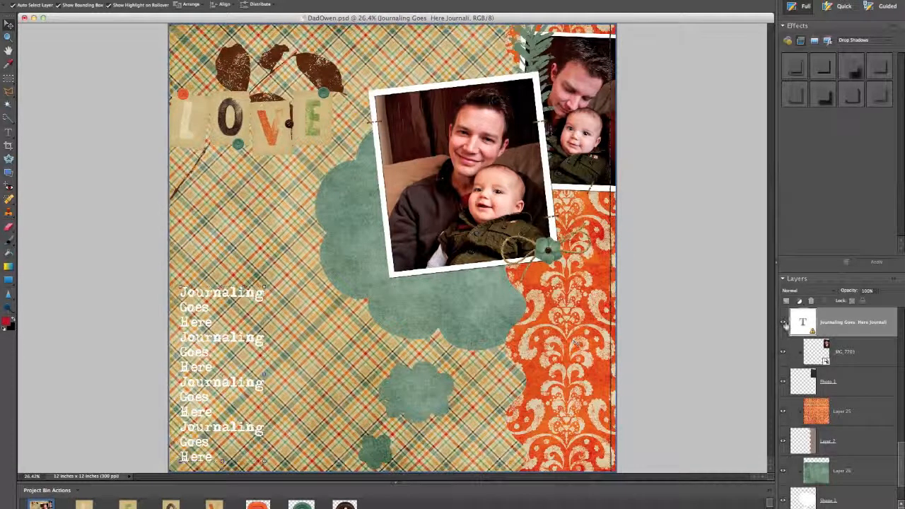
left_click(783, 323)
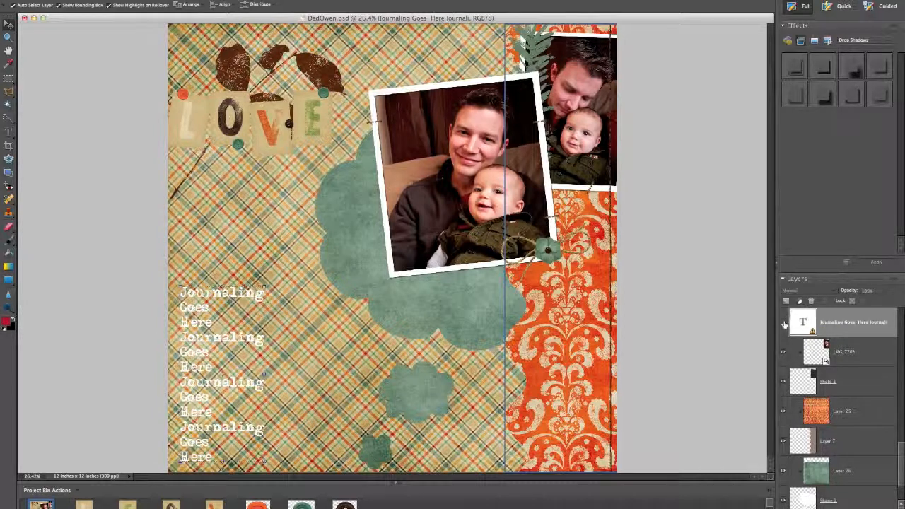
left_click(783, 323)
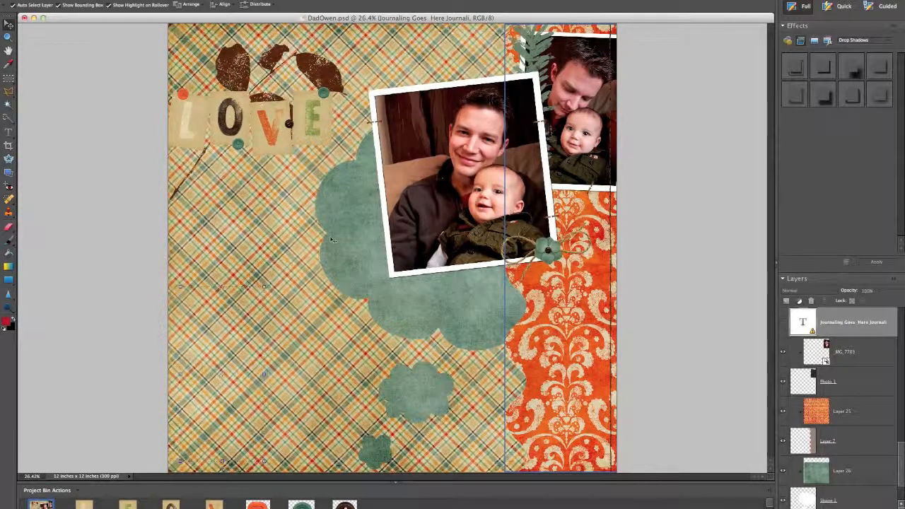
Create a tall paragraph text box on the lower-left plaid paper, above Layer 24, using Socially Awkward Regular at 24 pt.
left_click(258, 222)
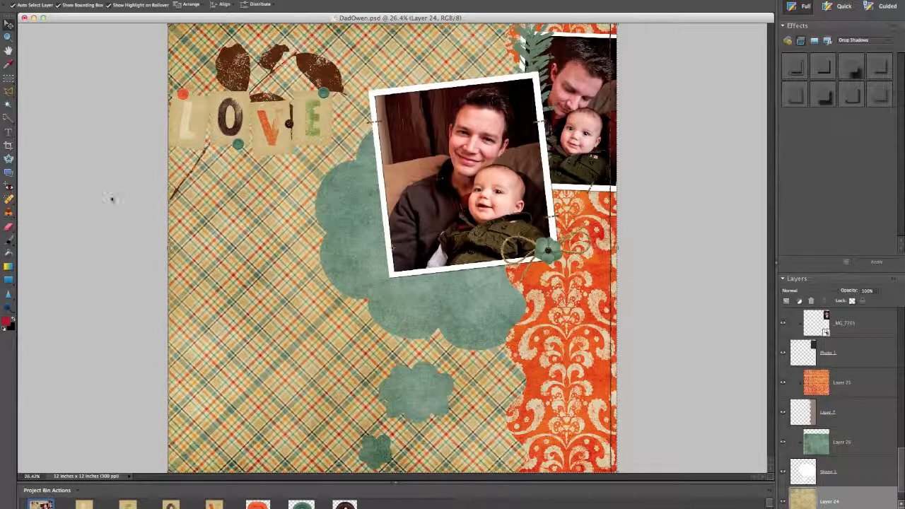
key("t")
left_click_drag(180, 252, 287, 463)
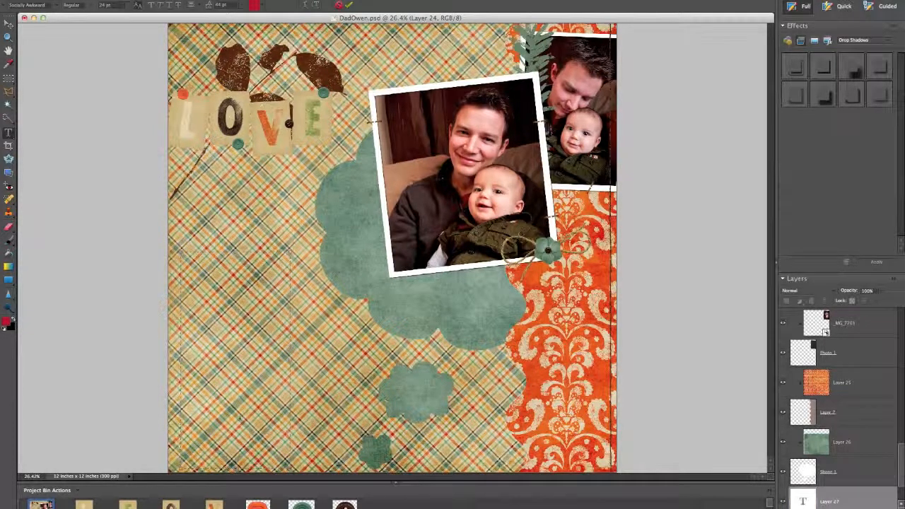
left_click(54, 6)
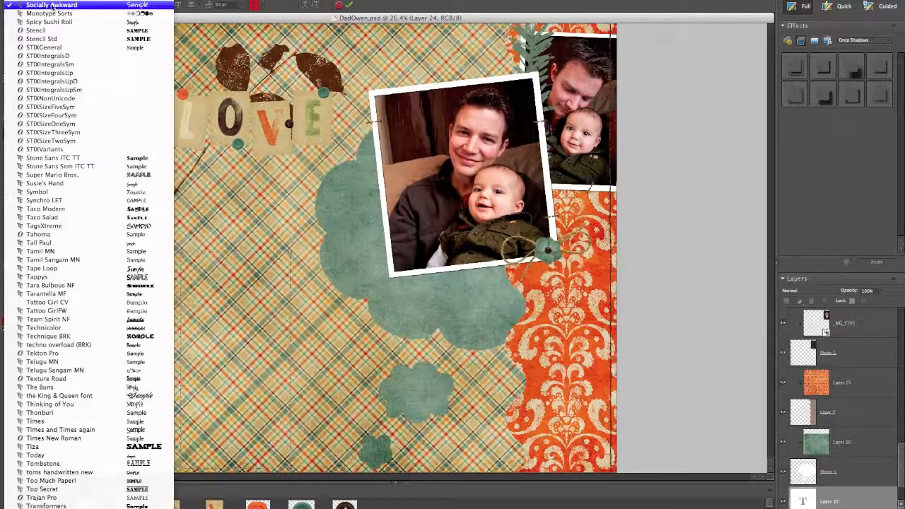
left_click(52, 5)
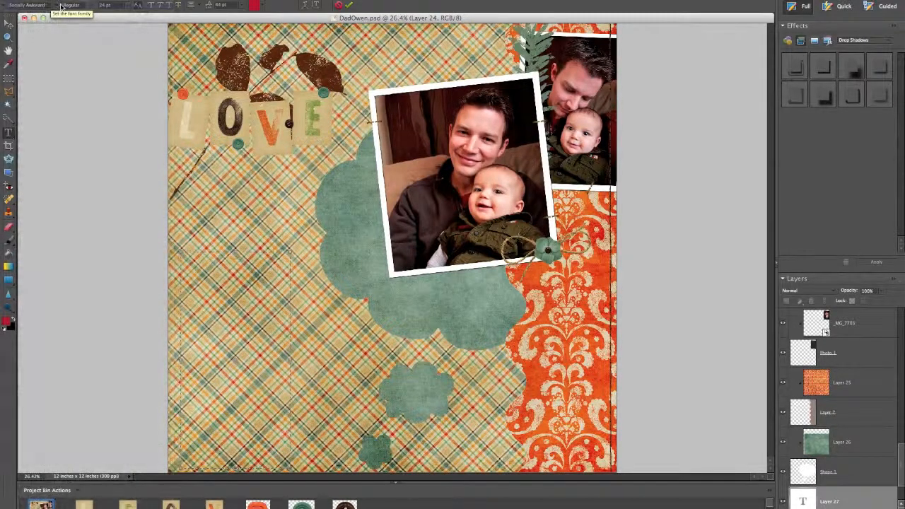
left_click(132, 8)
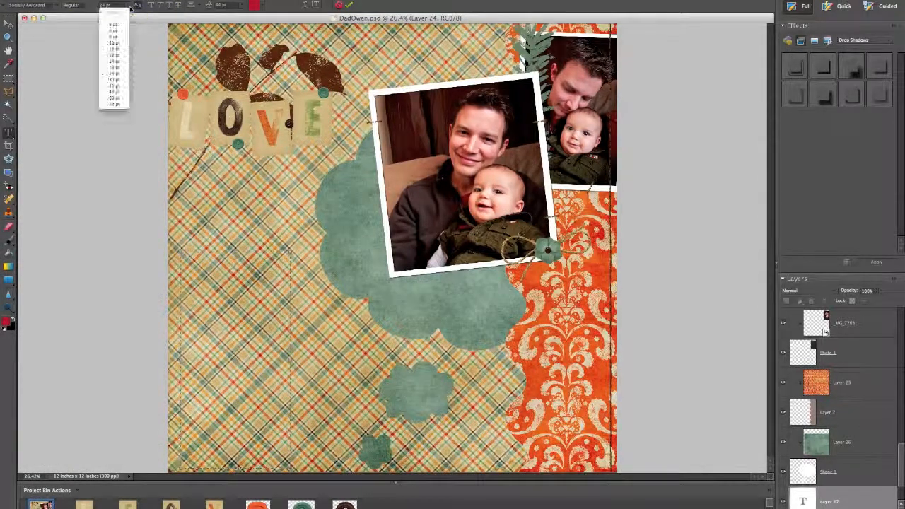
left_click(130, 6)
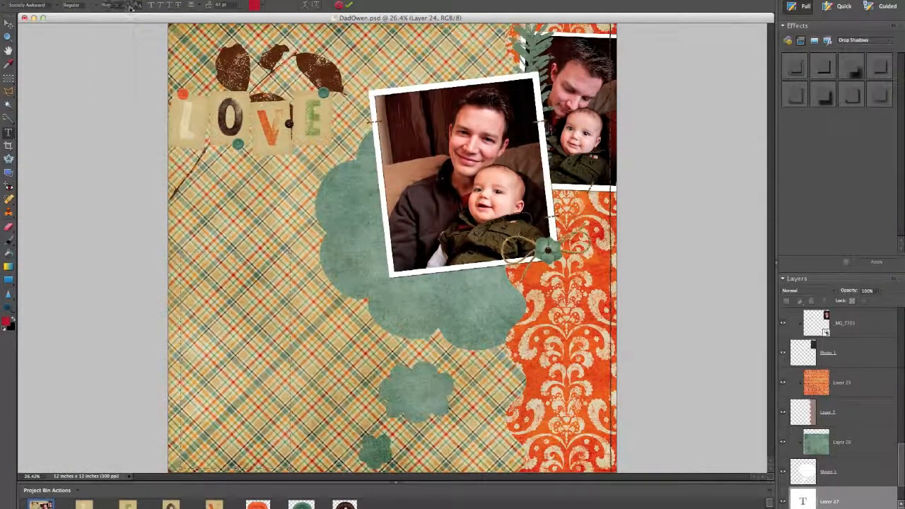
Set the new text box's colour to a dark brown swatch and its alignment to Left Align Text.
left_click(264, 7)
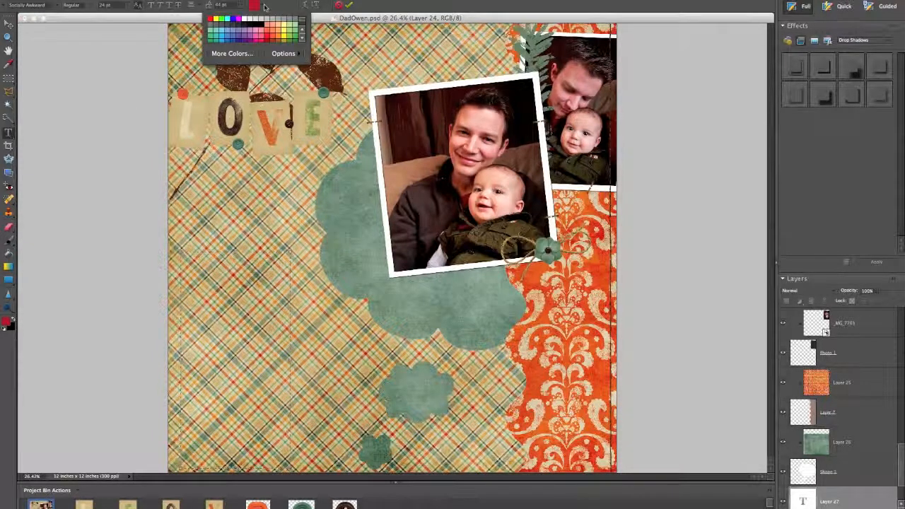
left_click(302, 38)
left_click(303, 38)
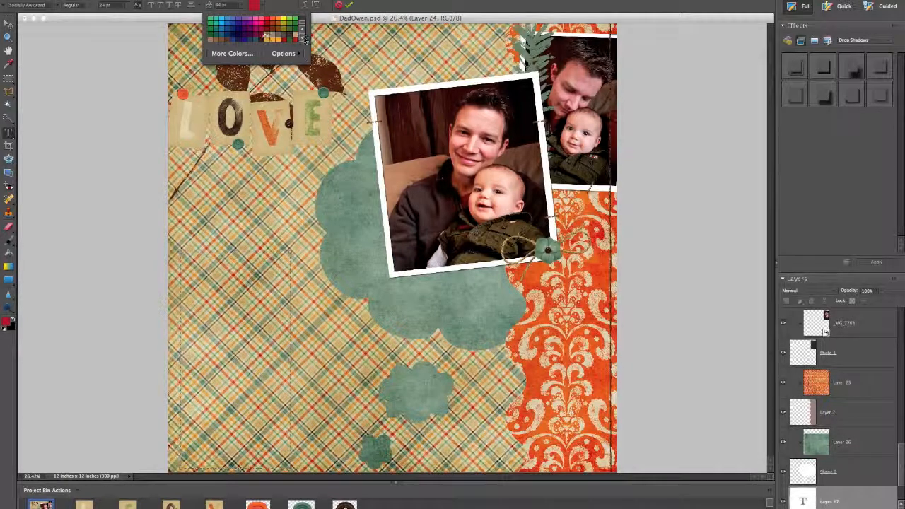
left_click(266, 34)
left_click(265, 6)
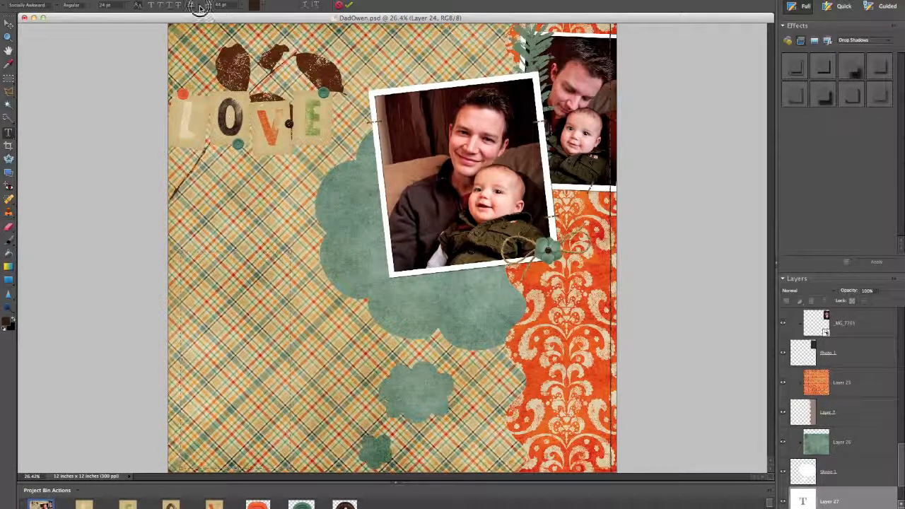
left_click(201, 6)
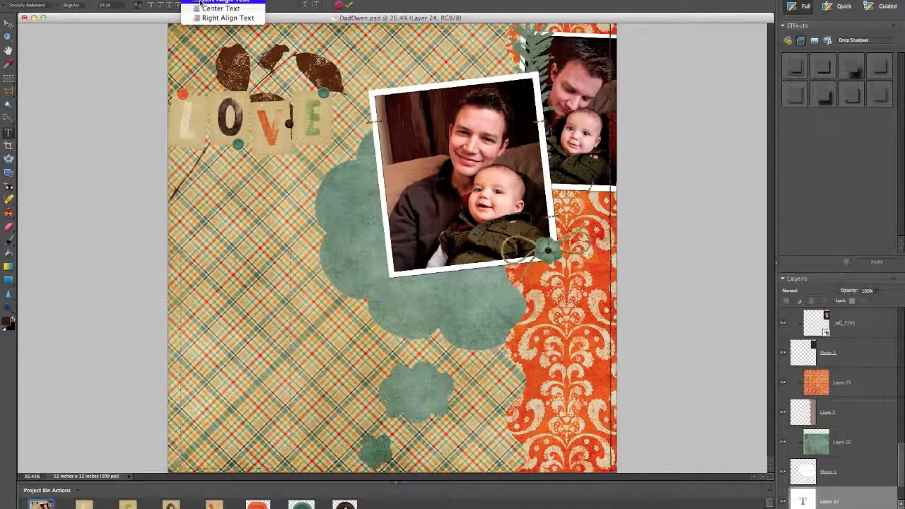
left_click(200, 3)
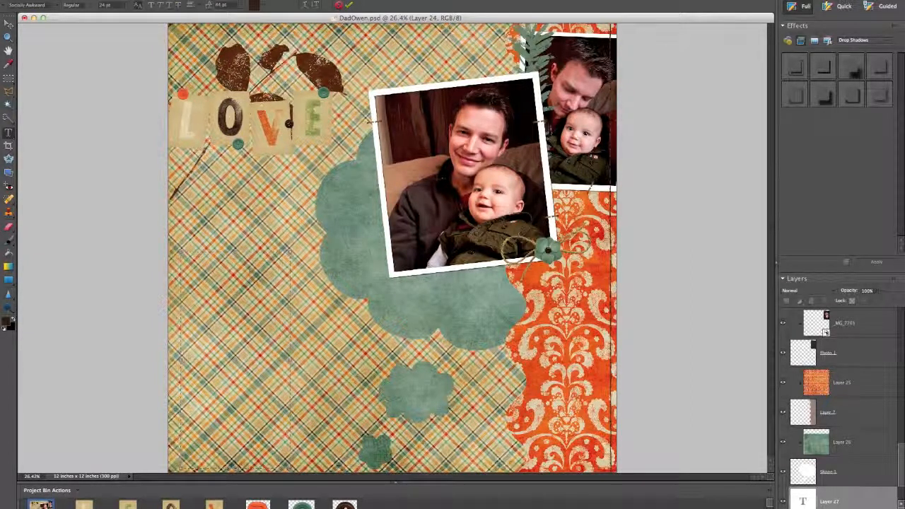
Enter the journaling "You love spending time with Daddy, especially when it comes to snuggling. You two are going to be life long friends.".
type("You love spe")
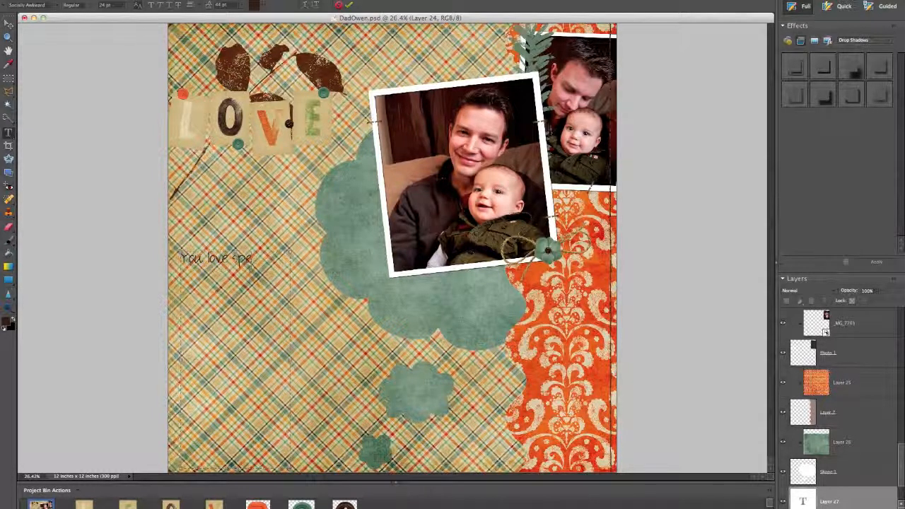
type("nding time")
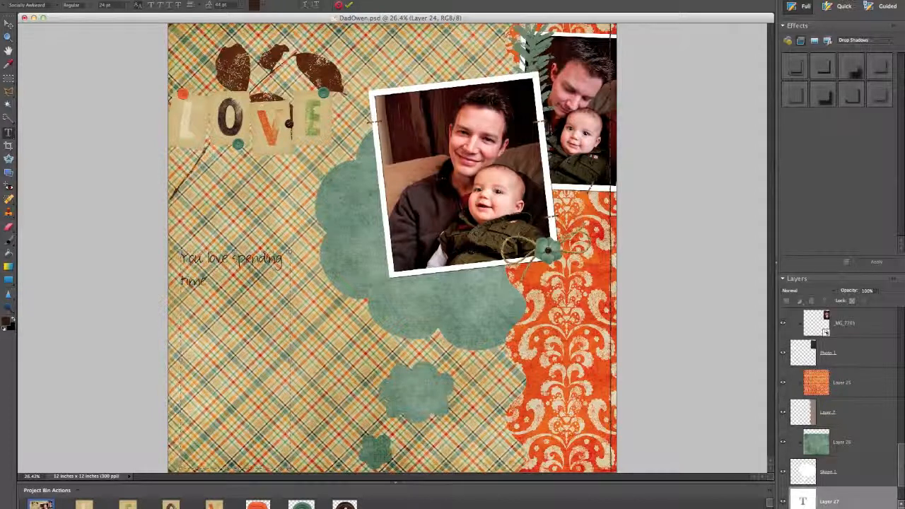
type(" with Daddy, esp")
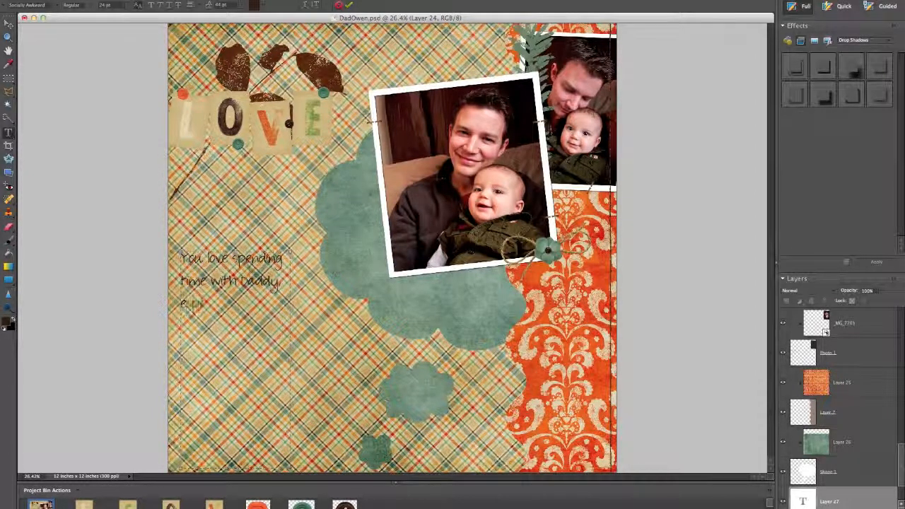
type("ecially whe")
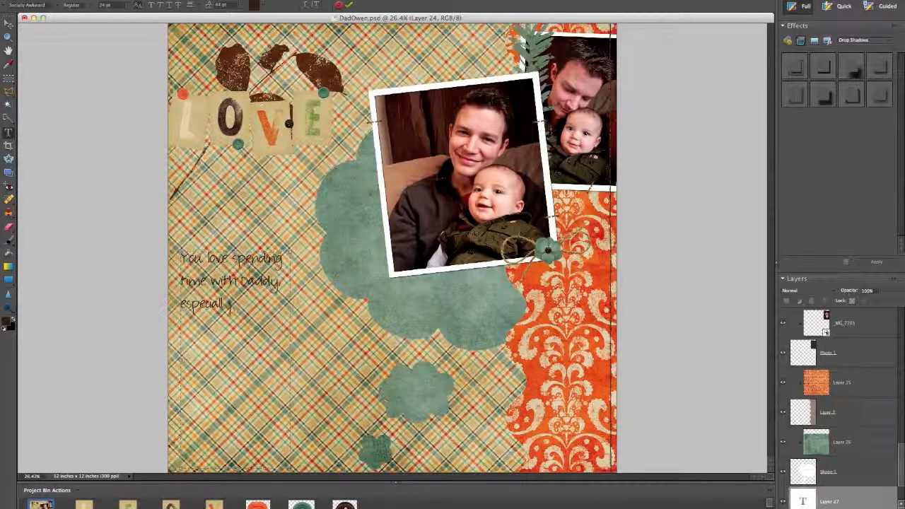
type("n it")
type(" comes to sn")
type("uggling")
type(" you")
type(" two are")
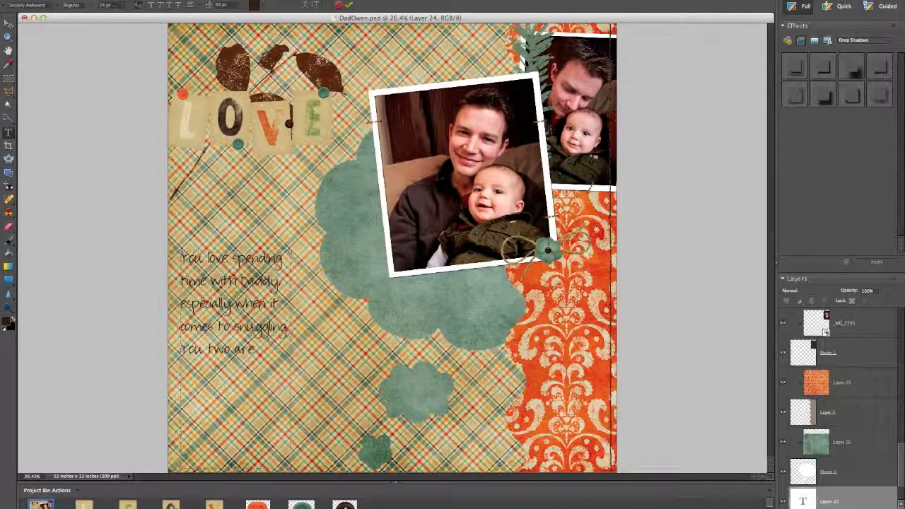
type(" going")
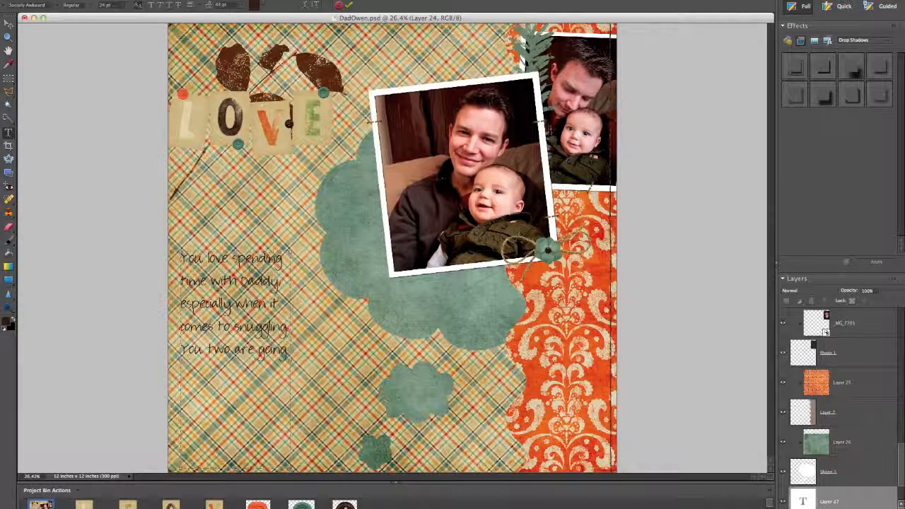
type(" to be life long friends.")
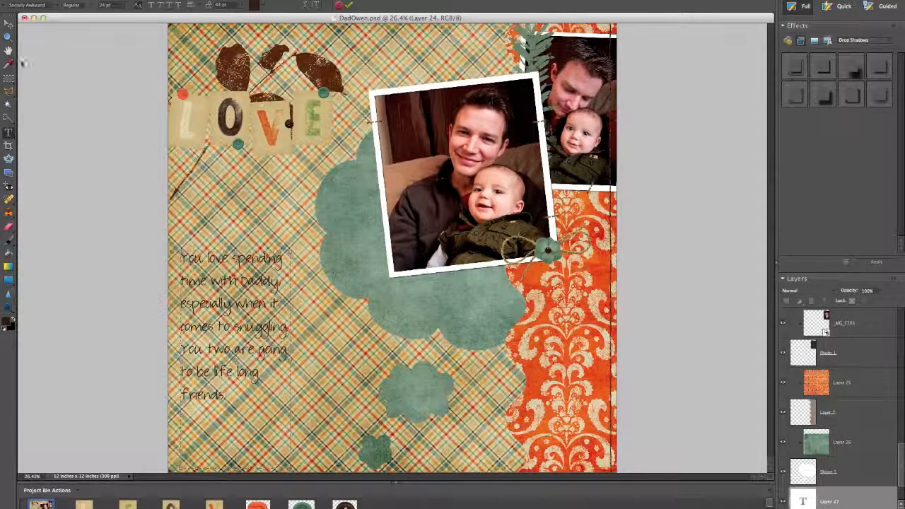
Move the journaling text block straight down so its last line sits near the page's bottom edge, then deselect it.
left_click(9, 27)
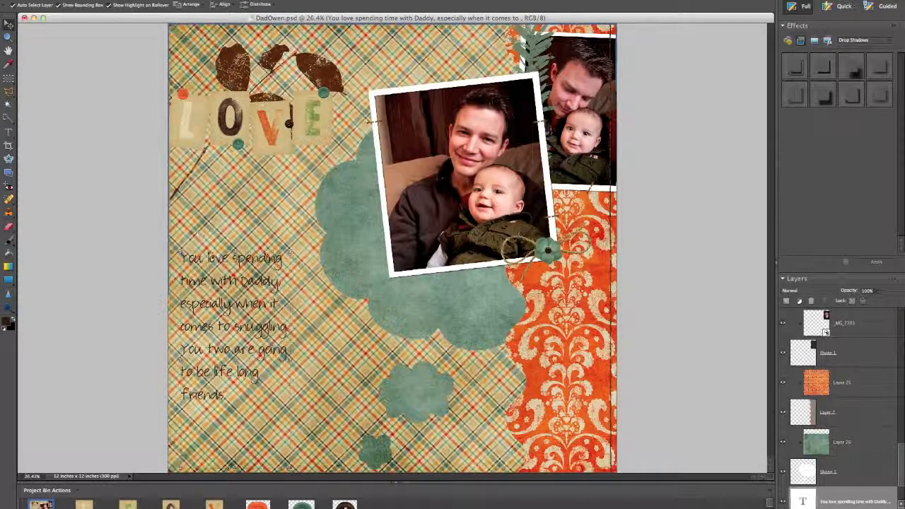
left_click(215, 256)
left_click_drag(215, 257, 214, 317)
left_click(282, 246)
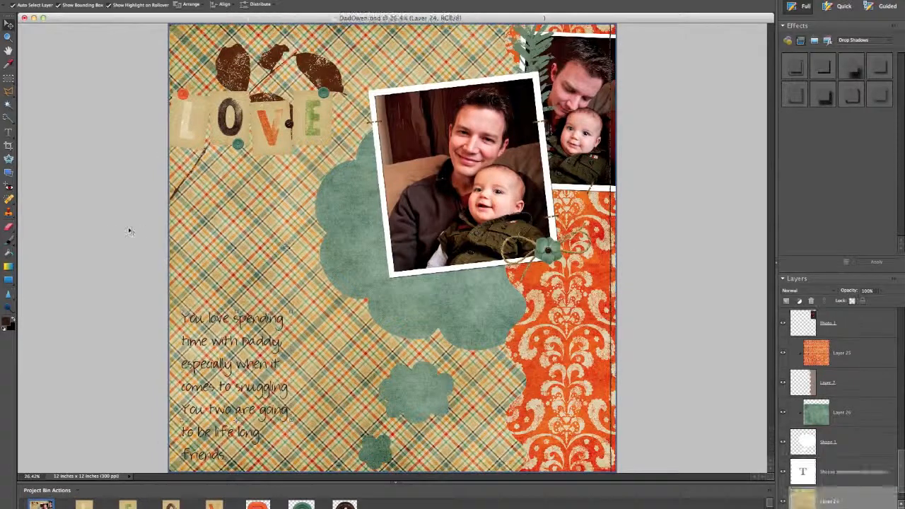